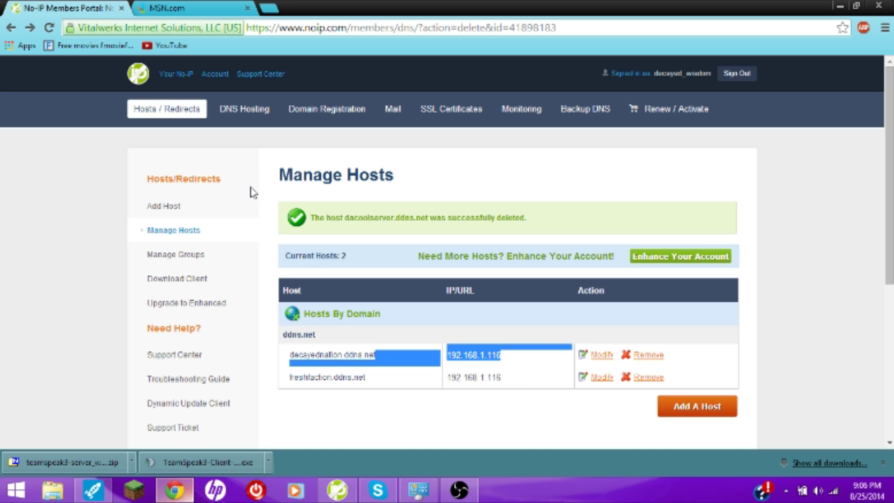
- Switch to the MSN.com browser tab
left_click(237, 9)
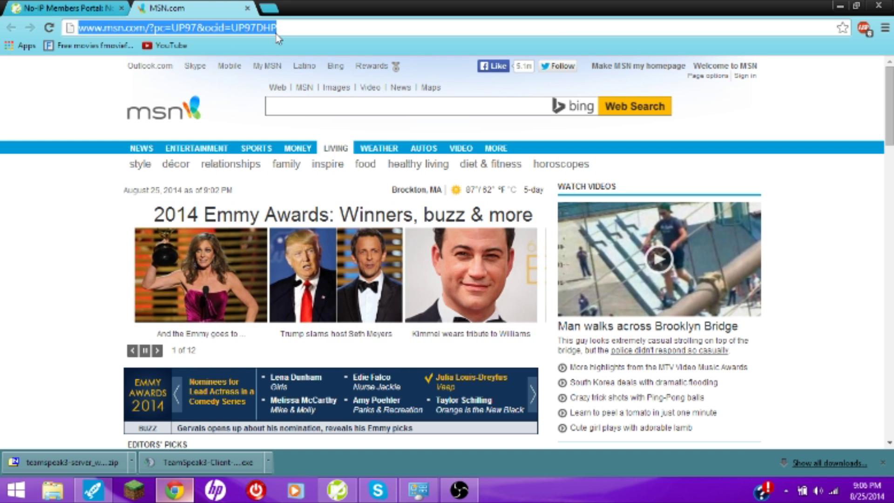
- Load whatsmyip.org to look up the computer's public IP address
left_click(263, 25)
type("WHt")
key("BackSpace")
type("ATsmyip.org")
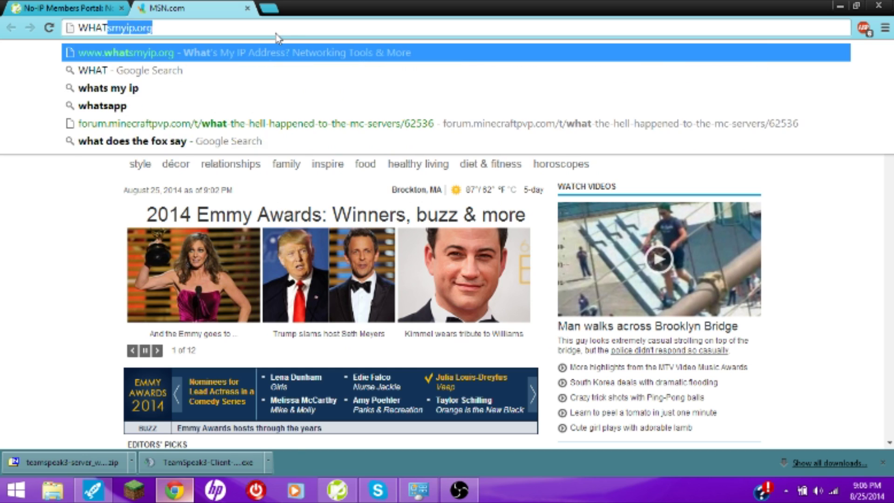
key("Return")
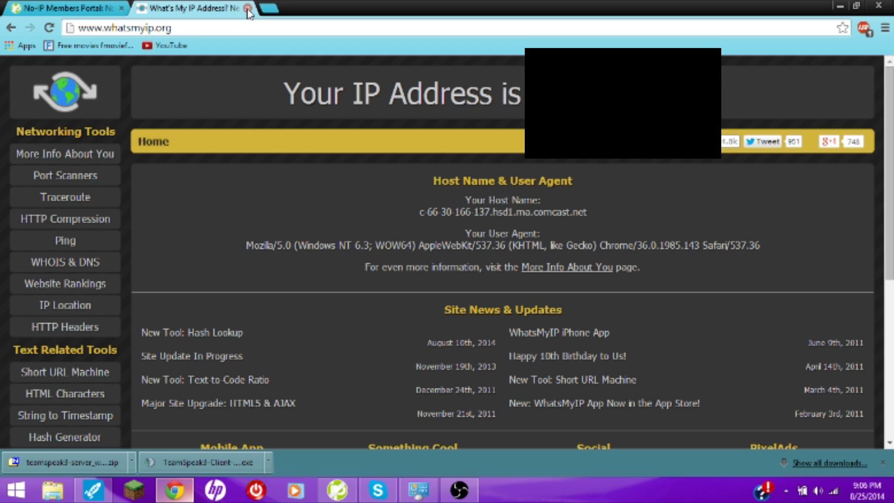
- Close the whatsmyip.org tab and check the first host's IP in No-IP's host list
left_click(248, 8)
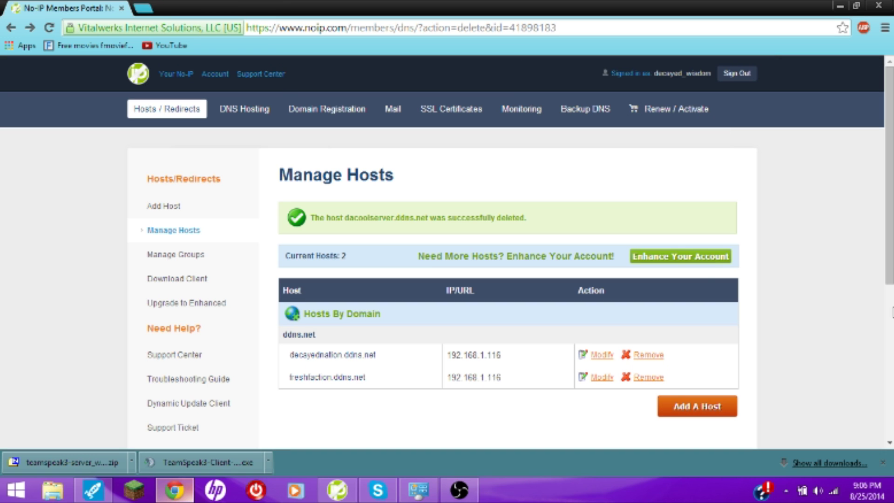
scroll(889, 248, "down", 1)
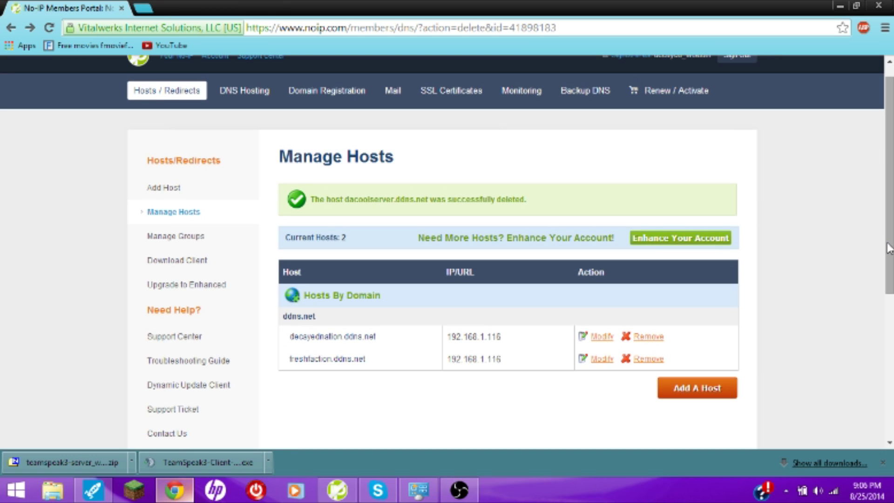
scroll(888, 249, "up", 1)
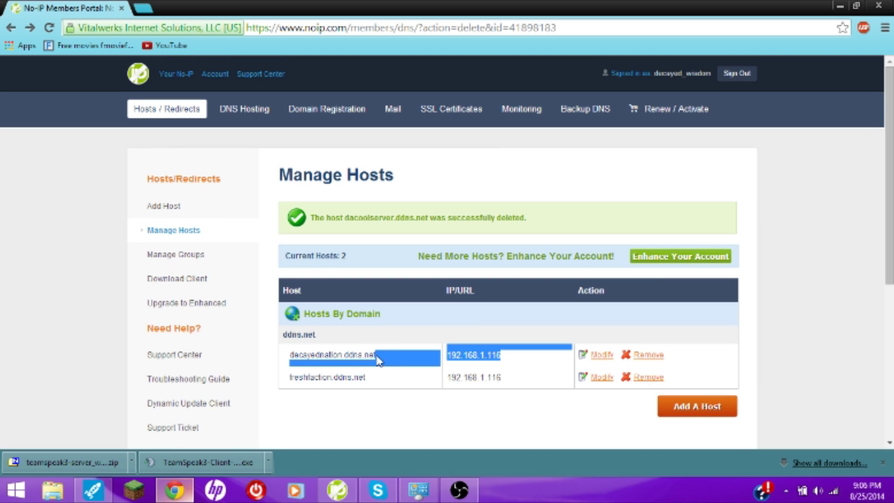
double_click(466, 376)
left_click(492, 412)
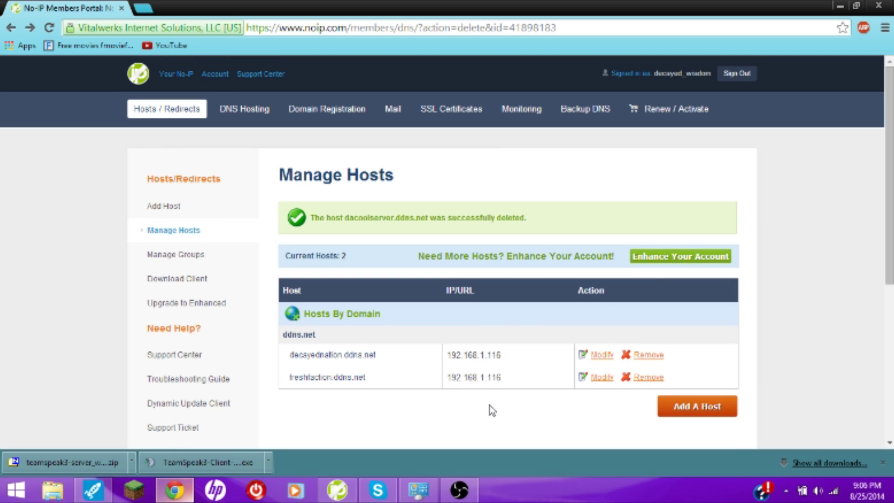
right_click(16, 490)
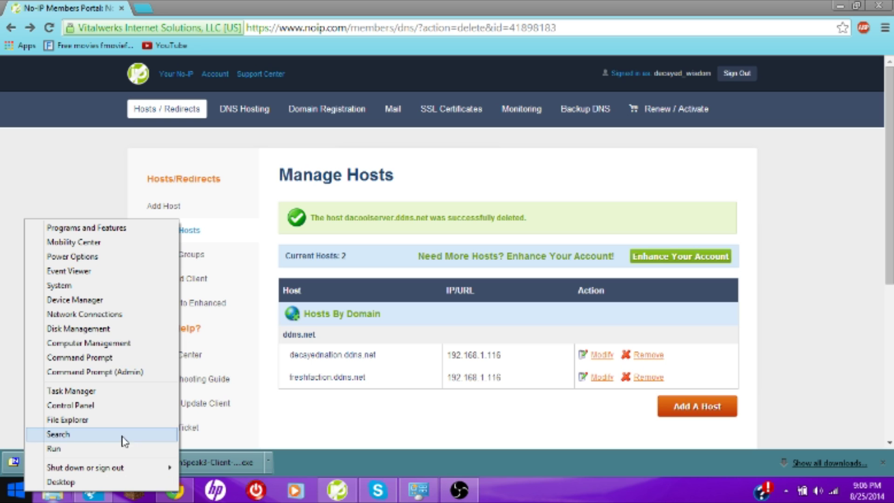
- Launch Command Prompt as administrator from the Start quick links menu
left_click(96, 450)
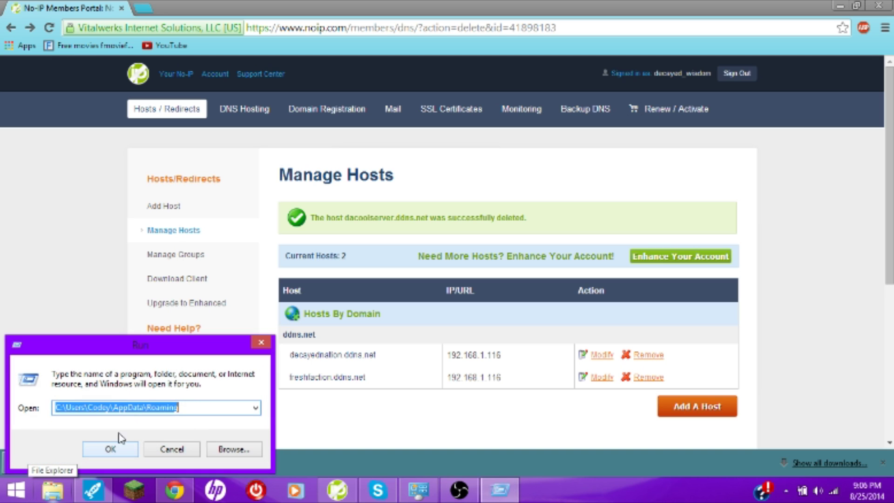
left_click(171, 450)
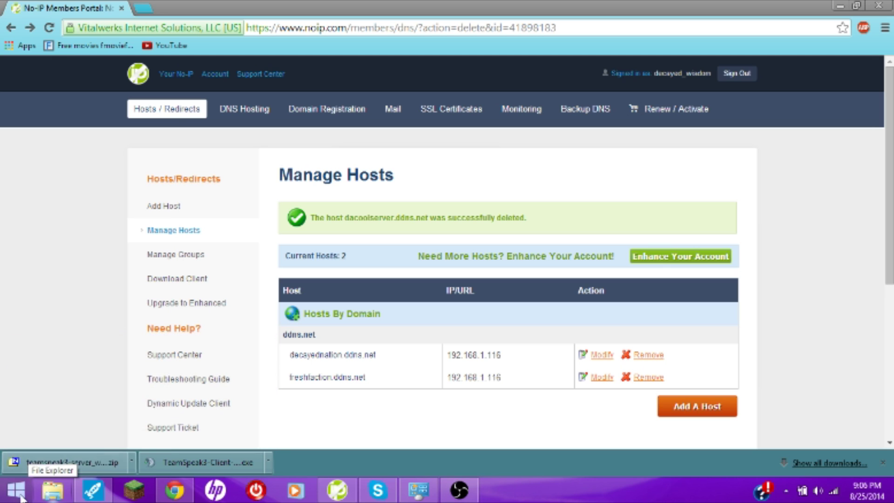
right_click(16, 490)
left_click(96, 386)
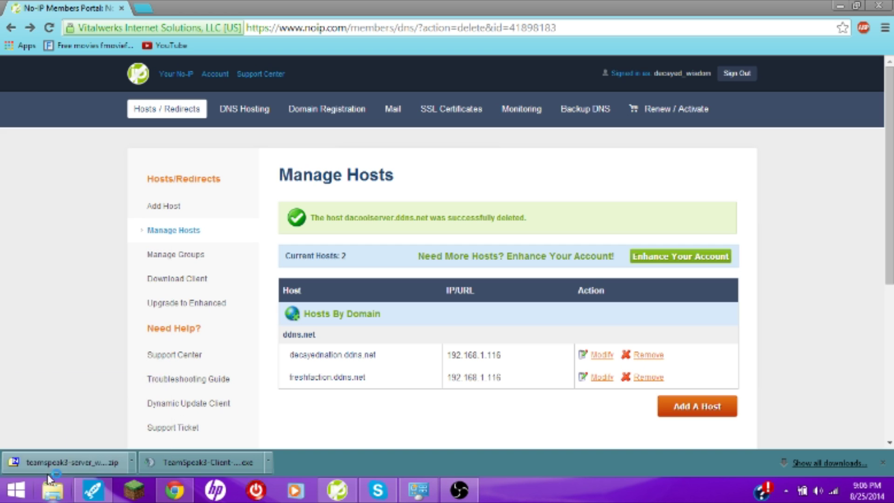
left_click(512, 252)
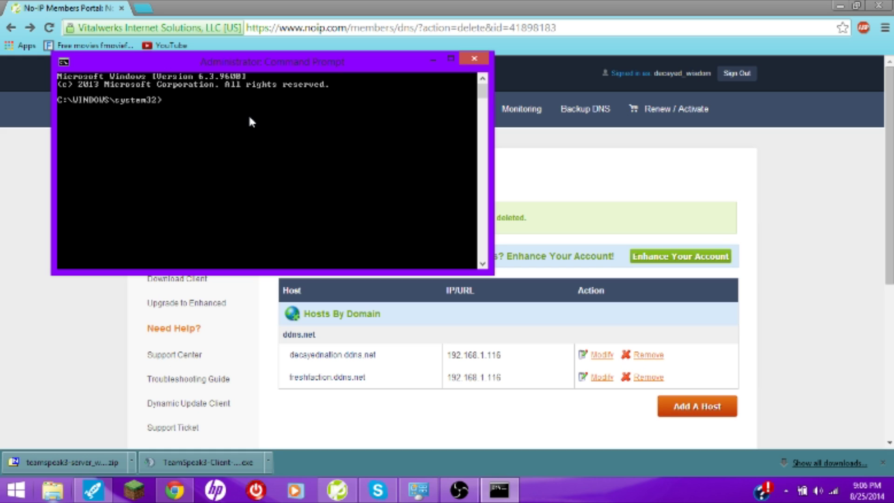
- Run ipconfig to show IPv4 address 192.168.1.116 and gateway 192.168.1.1
type("ipconfig")
key("Return")
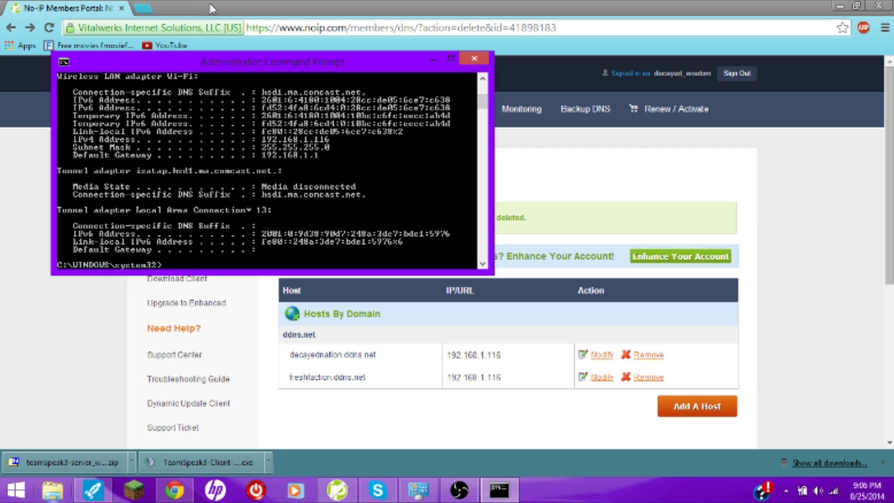
left_click(158, 13)
left_click(144, 8)
- Load the router admin page at 192.168.1.1 in the new tab
left_click(168, 46)
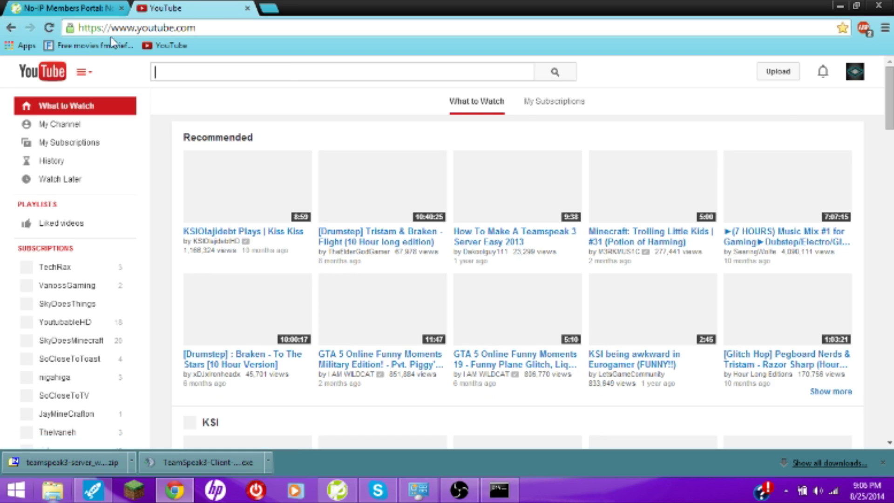
left_click(10, 28)
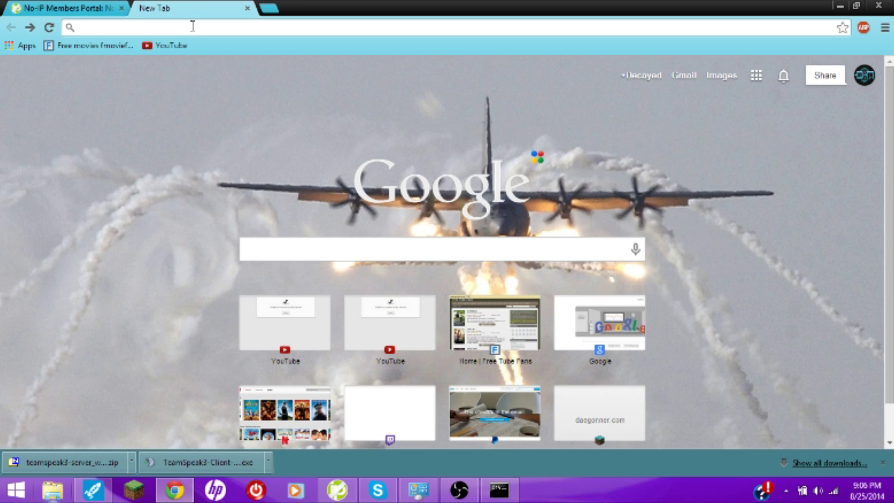
left_click(192, 27)
type("192.168.1.1")
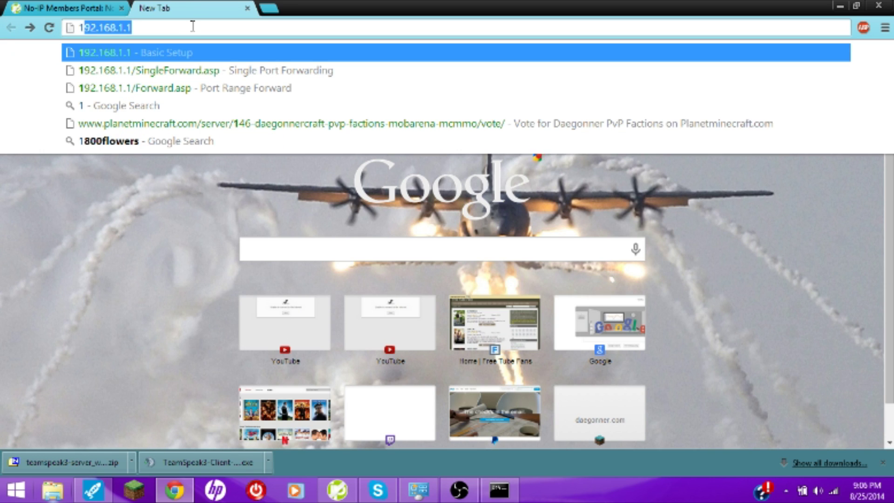
key("Return")
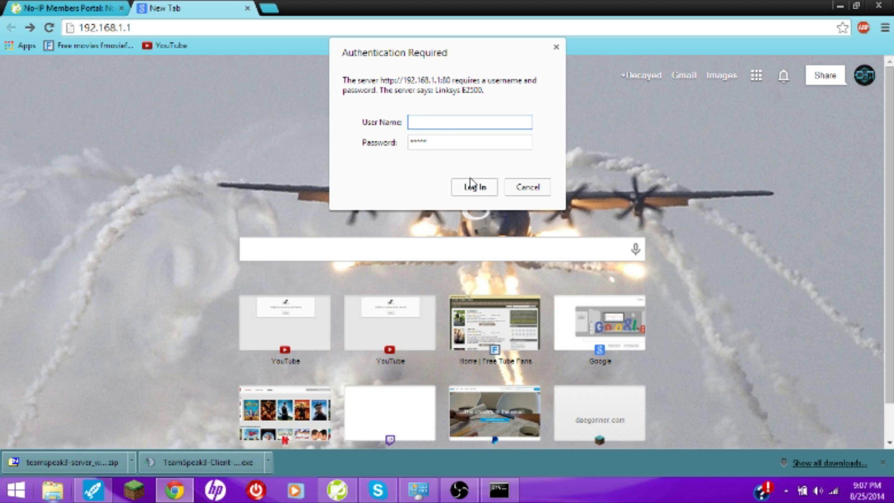
- Fill in the router's user name and password and sign in to the Linksys E2500
left_click(468, 144)
left_click(461, 123)
left_click(456, 146)
left_click(442, 122)
left_click(436, 146)
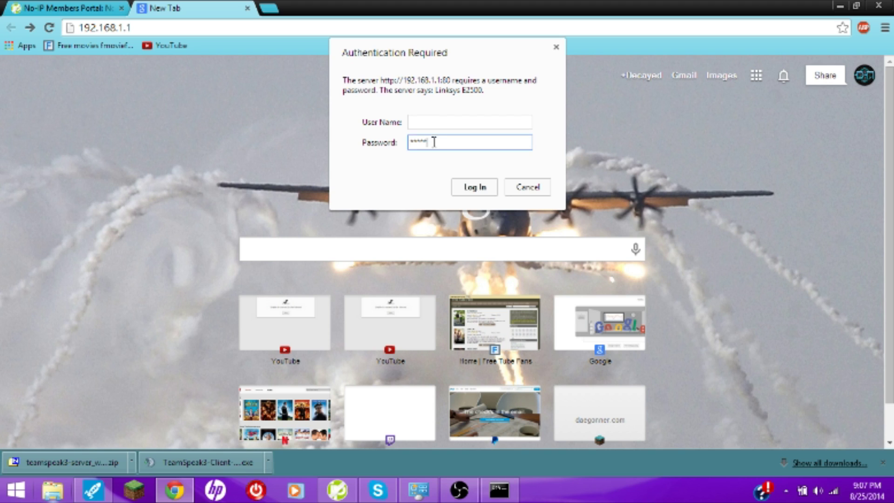
left_click(447, 128)
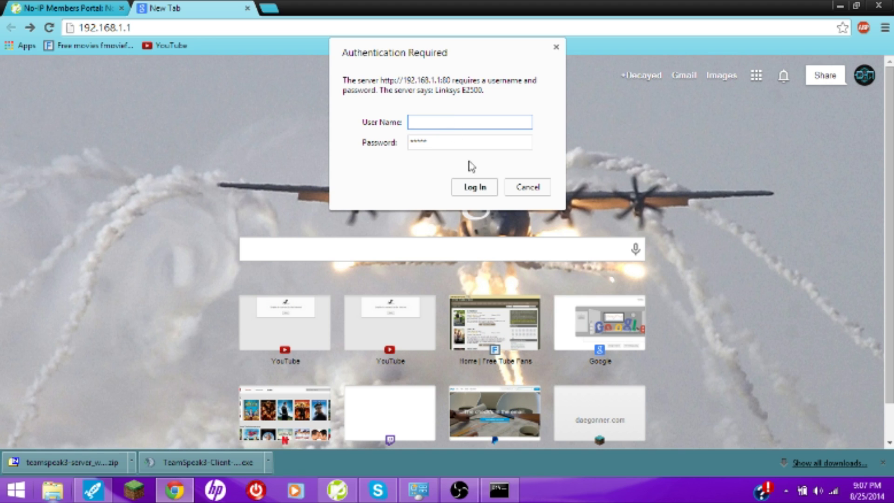
left_click_drag(416, 142, 515, 185)
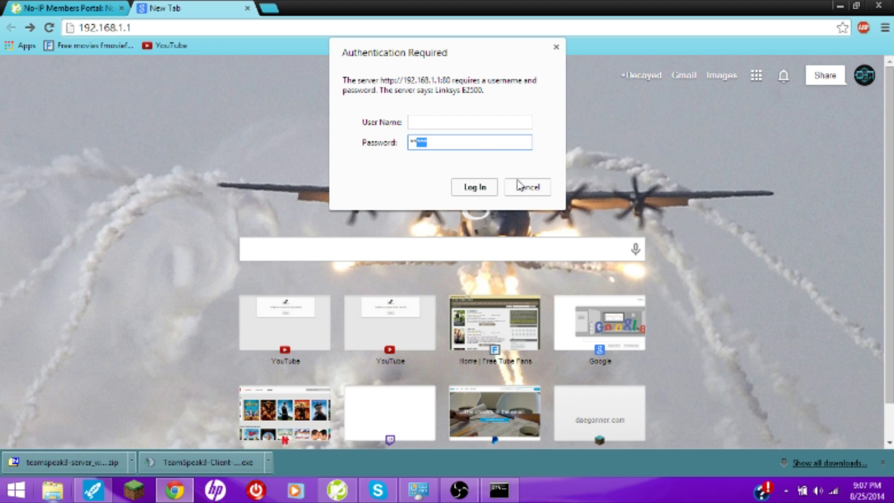
left_click(473, 189)
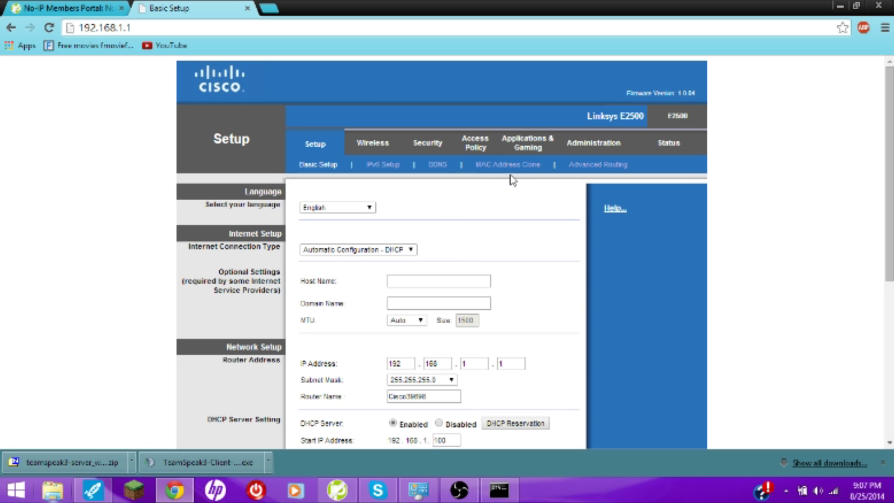
- Open Single Port Forwarding and inspect the TS3 rule names
left_click(528, 140)
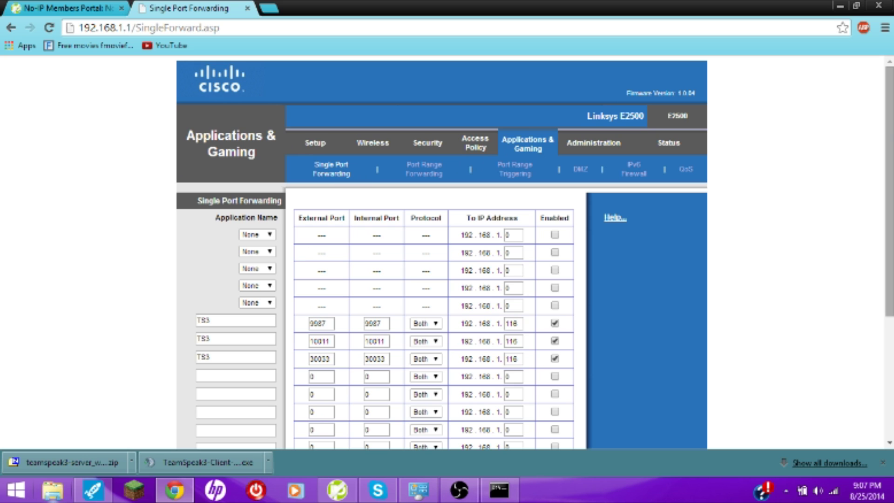
scroll(652, 304, "down", 1)
scroll(651, 300, "down", 1)
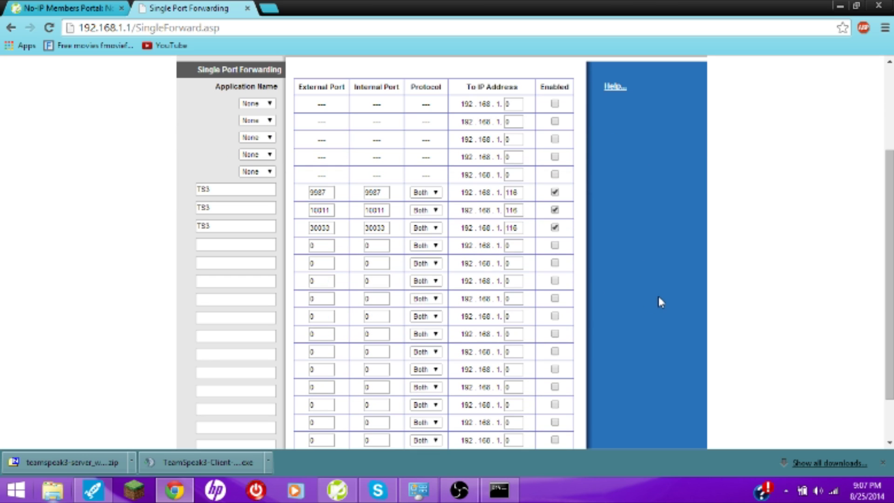
left_click(237, 205)
key("Tab")
key("shift+Tab")
key("shift+Tab")
left_click(226, 239)
left_click(339, 198)
left_click(242, 192)
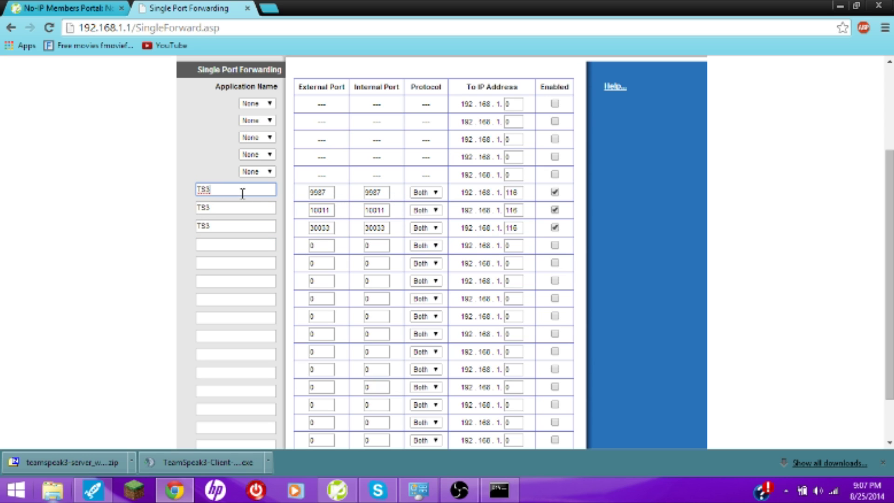
- Verify TS3 ports 9987, 10011 and 30033 use protocol Both and target 192.168.1.116
double_click(335, 196)
left_click(334, 196)
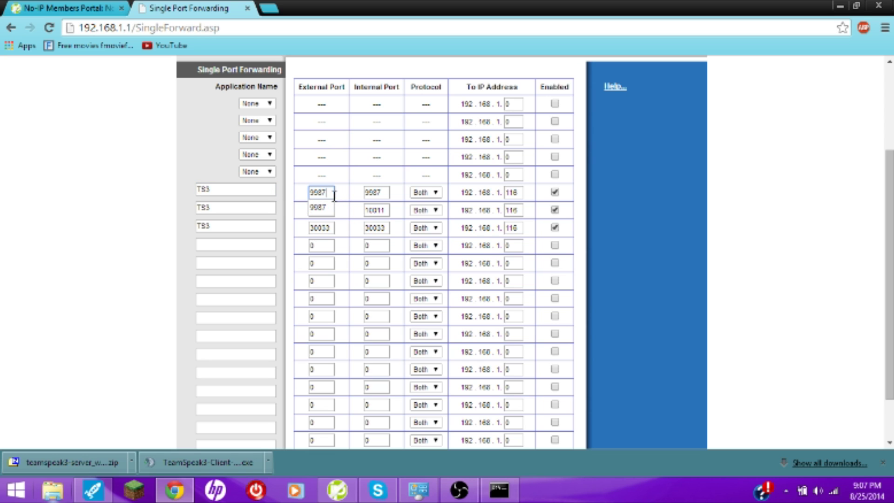
double_click(333, 194)
left_click(342, 197)
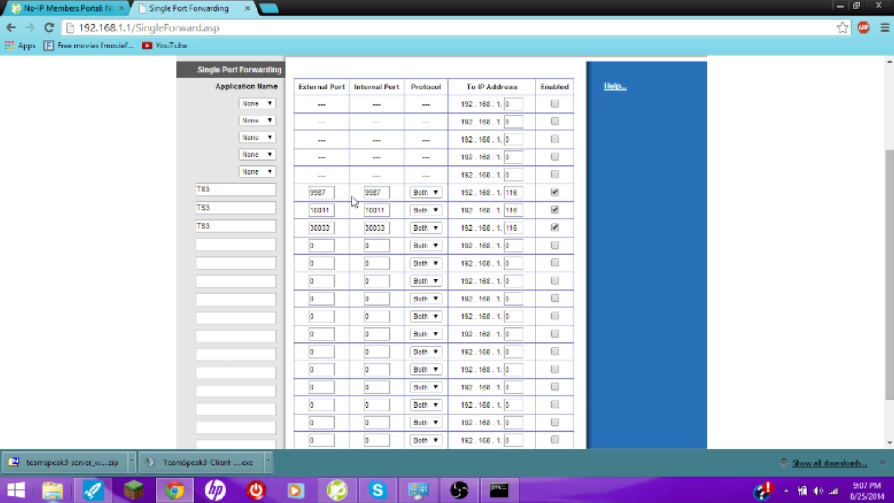
double_click(333, 211)
left_click(346, 258)
double_click(335, 228)
left_click(331, 261)
left_click(346, 259)
left_click(436, 193)
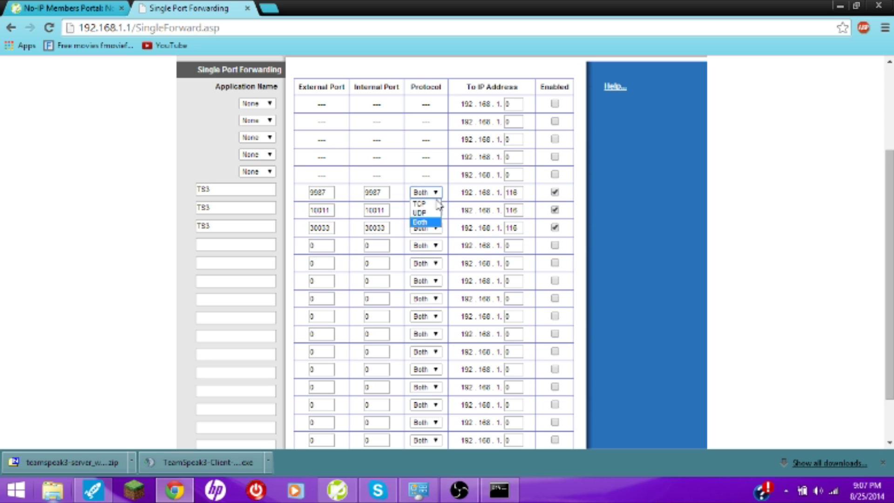
left_click(448, 233)
left_click_drag(521, 193, 403, 199)
left_click(716, 253)
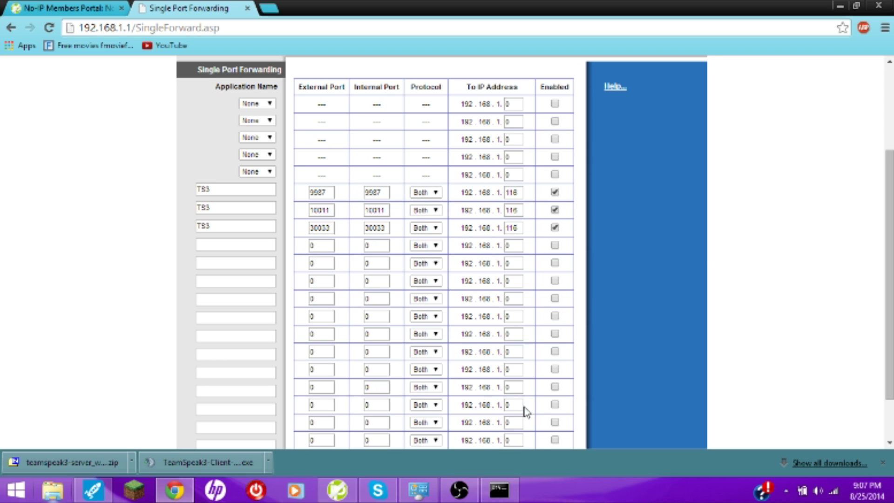
- Cross-check the Command Prompt output against the forwarding table, then close the router tab
left_click(498, 486)
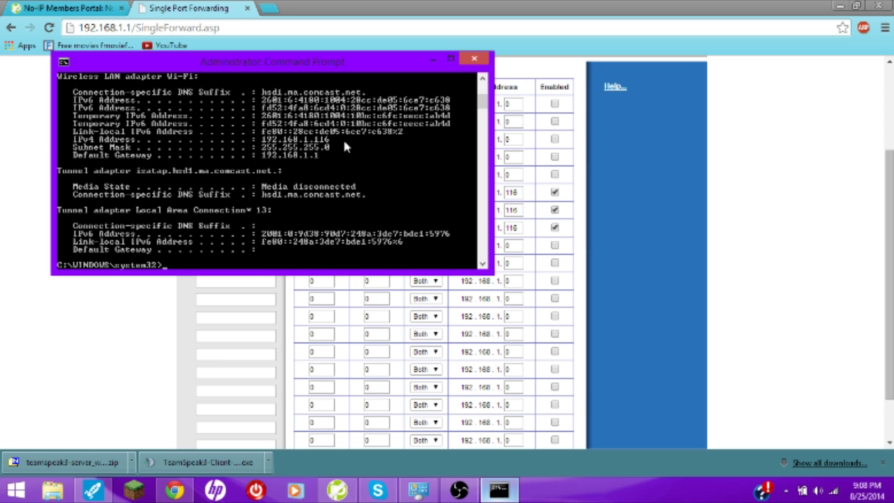
left_click(717, 262)
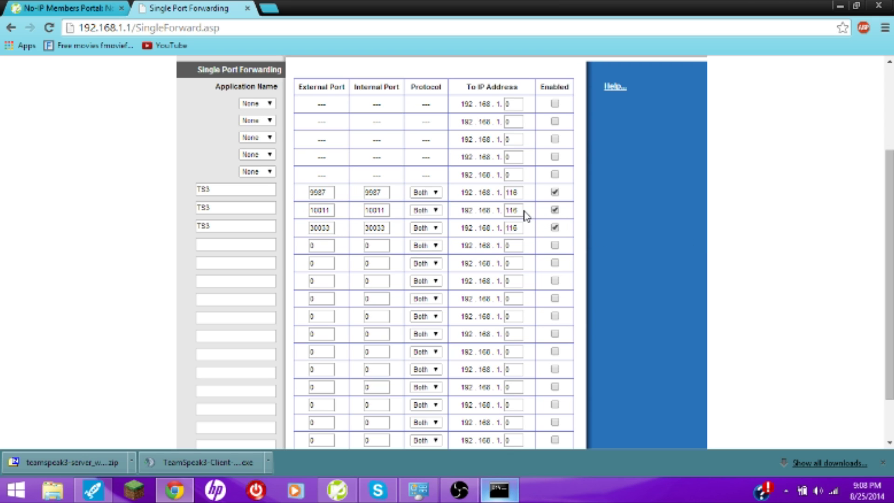
scroll(632, 269, "up", 3)
scroll(632, 269, "down", 5)
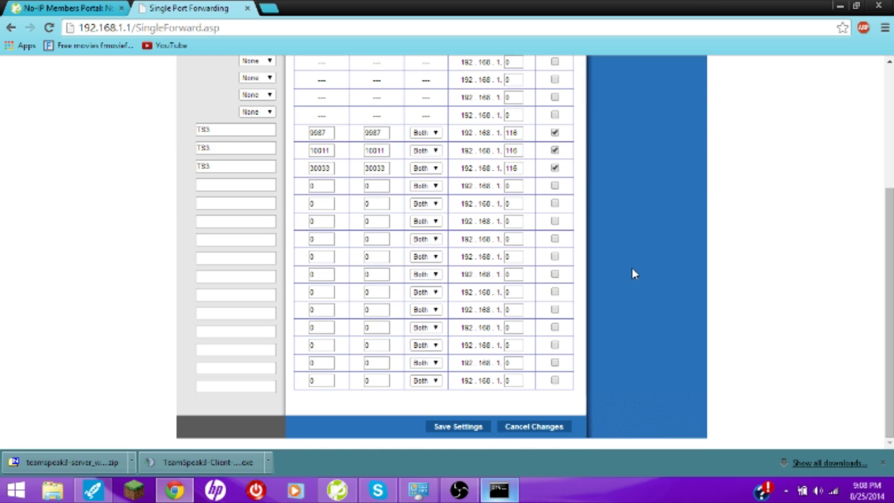
scroll(632, 269, "up", 5)
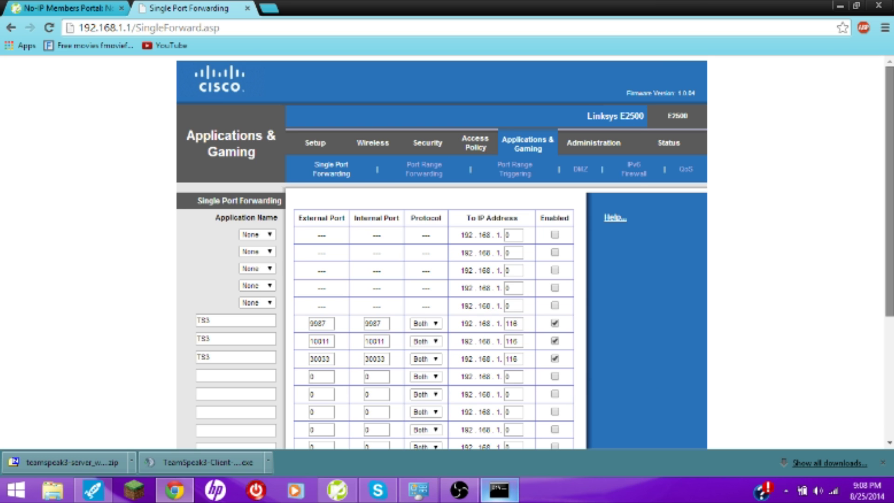
left_click_drag(887, 215, 887, 233)
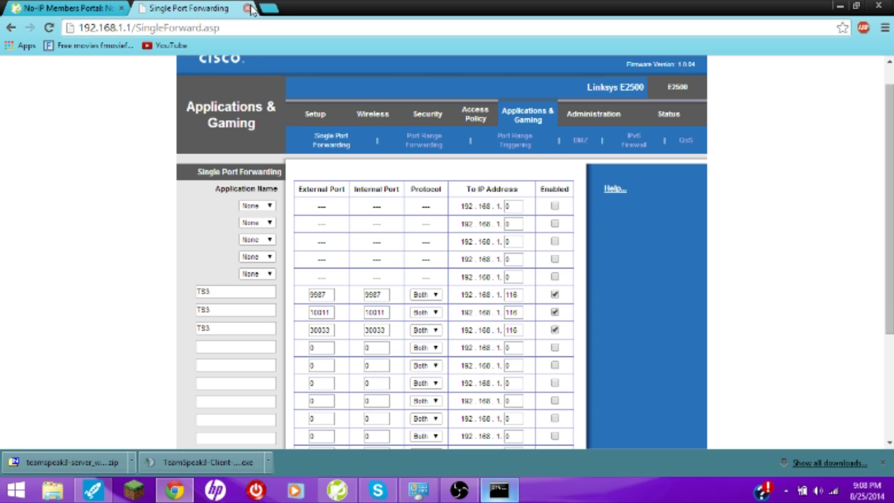
scroll(597, 293, "down", 4)
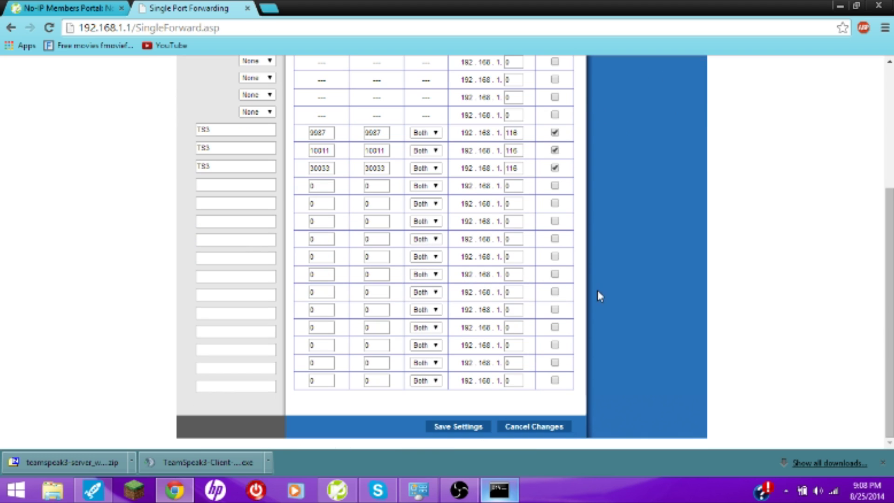
left_click(249, 8)
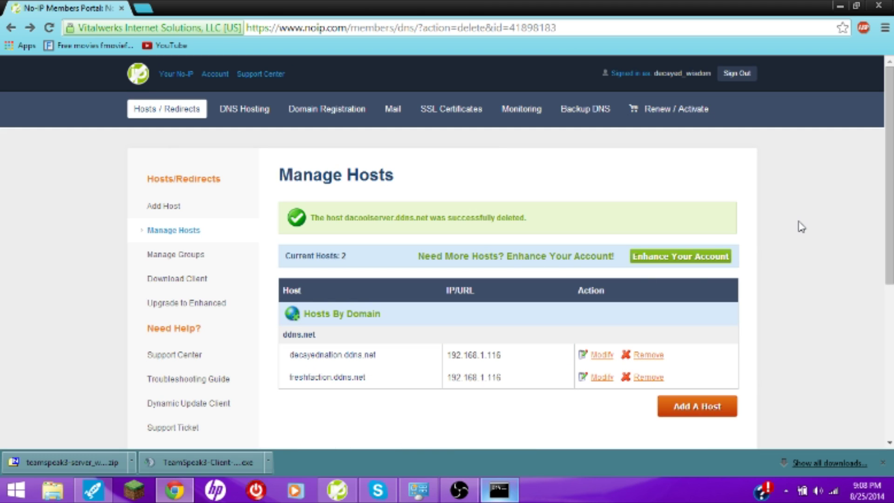
- Close Chrome and Command Prompt, confirm No-IP DUC reports 192.168.1.116, then relaunch Chrome
left_click(870, 6)
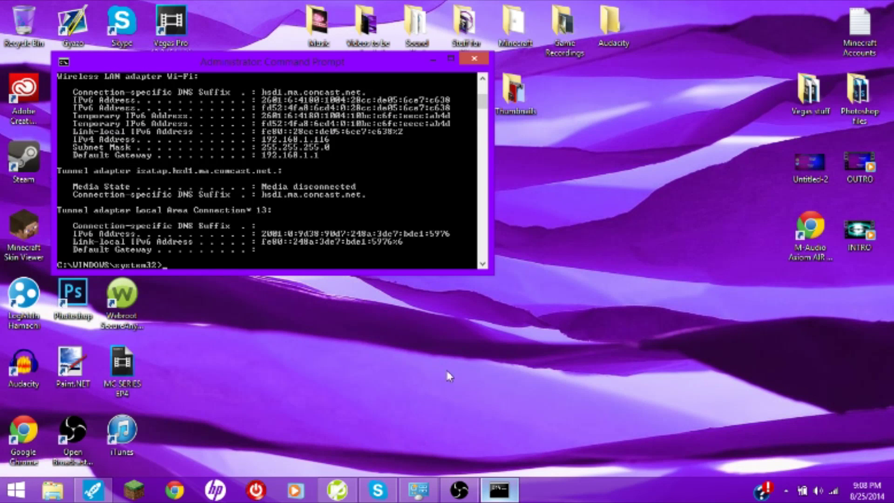
left_click(488, 54)
left_click(337, 490)
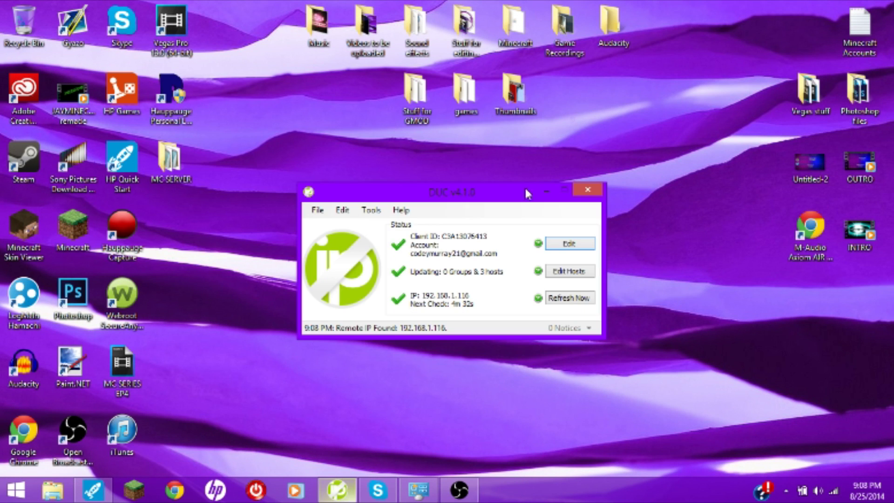
left_click(172, 491)
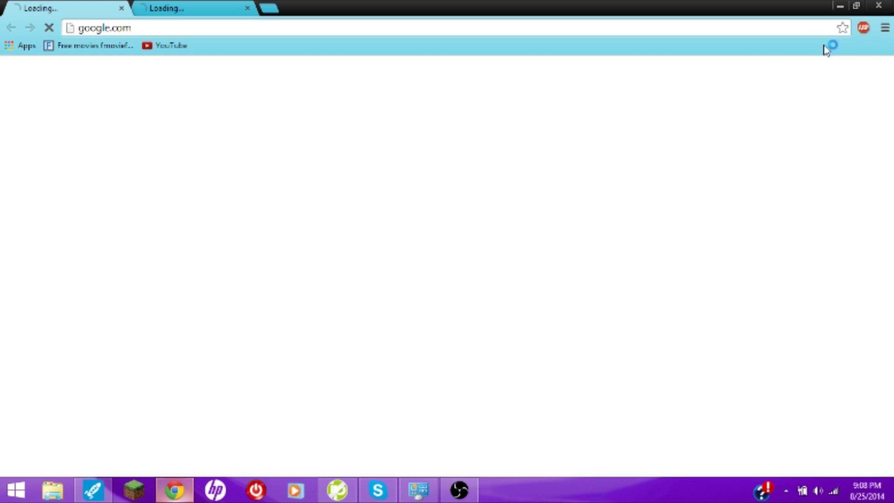
left_click(885, 27)
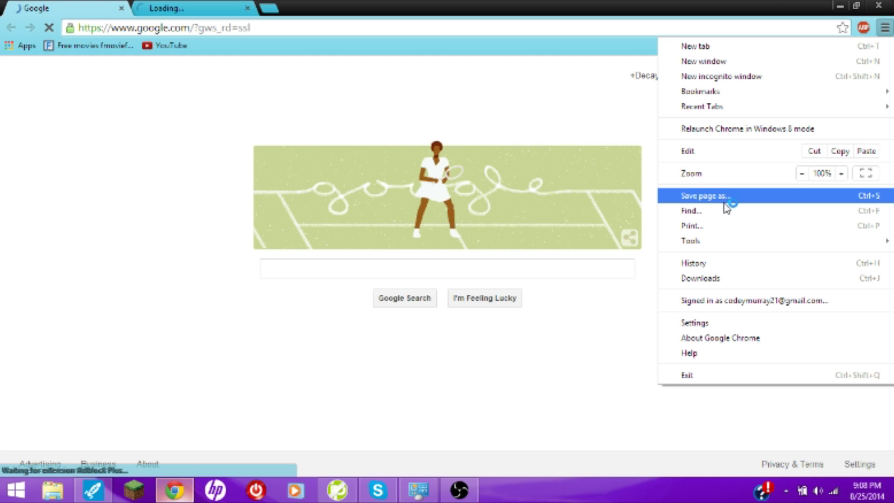
- Drag the teamspeak3-server zip and TeamSpeak3-Client installer from Chrome's Downloads onto the desktop
left_click(708, 264)
double_click(391, 7)
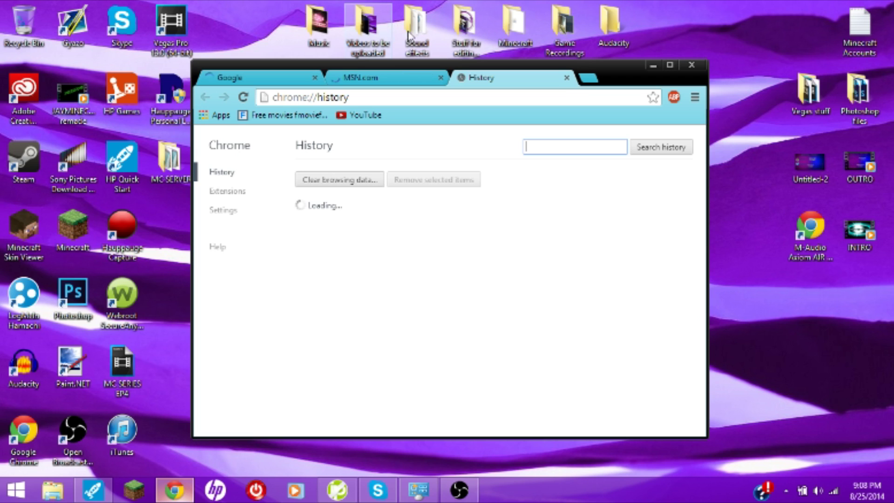
left_click(567, 77)
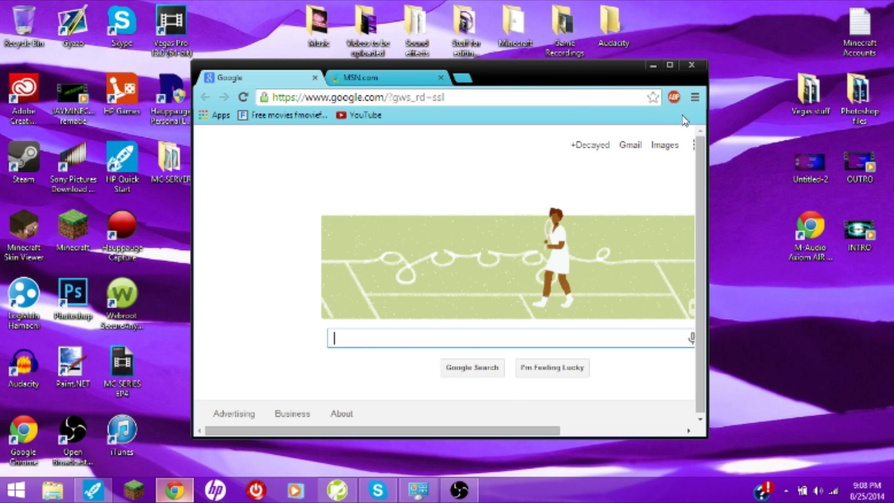
left_click(694, 97)
left_click(537, 351)
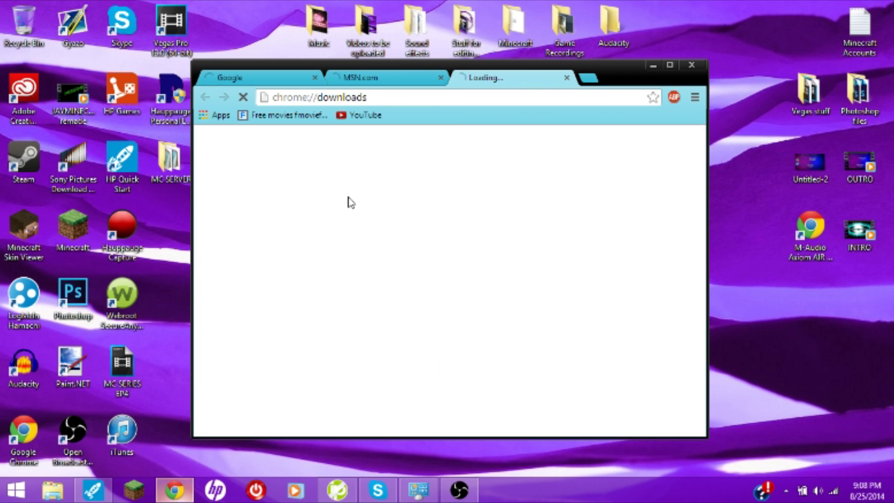
left_click_drag(354, 184, 791, 332)
left_click_drag(395, 233, 813, 368)
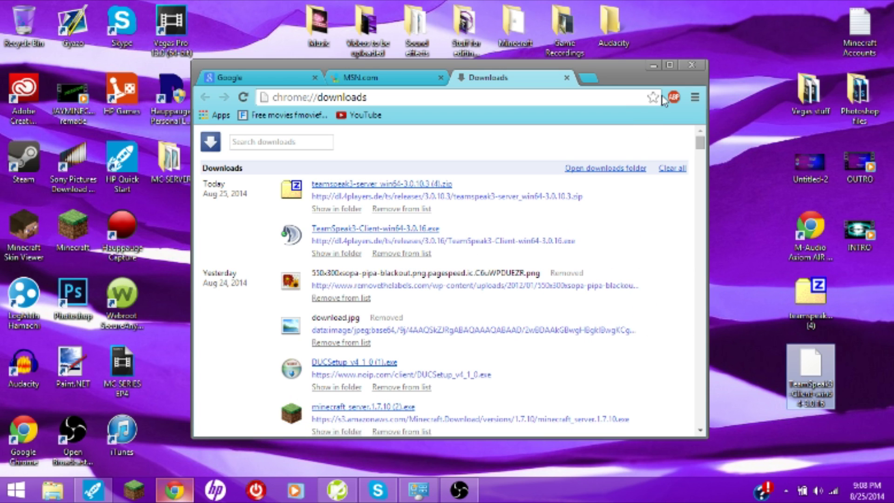
left_click(692, 65)
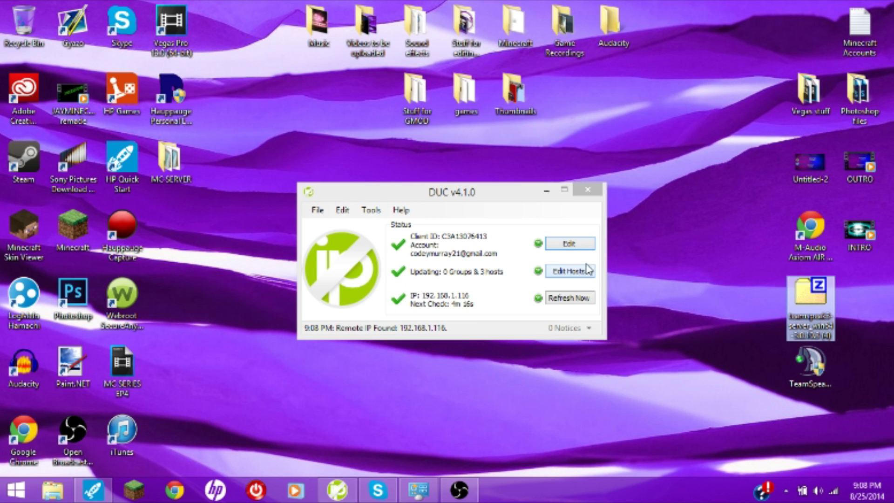
- Extract the TeamSpeak server zip to the Desktop with 7-Zip
right_click(820, 298)
left_click(715, 11)
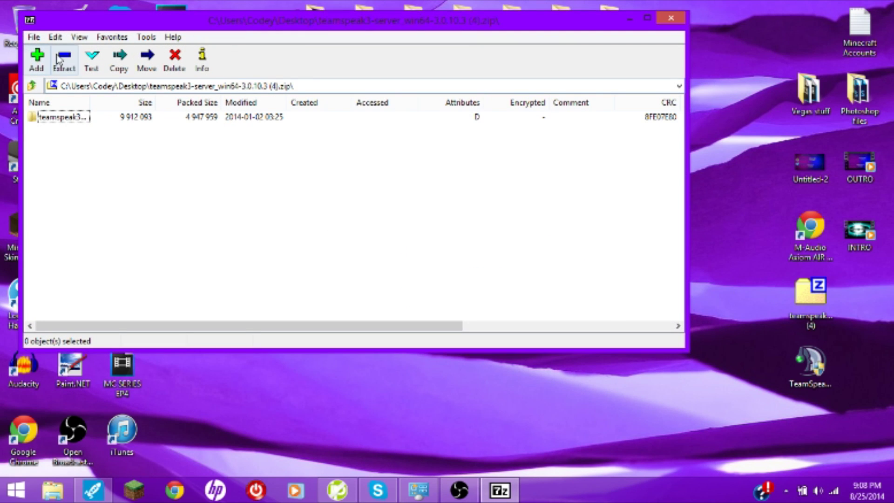
left_click(64, 59)
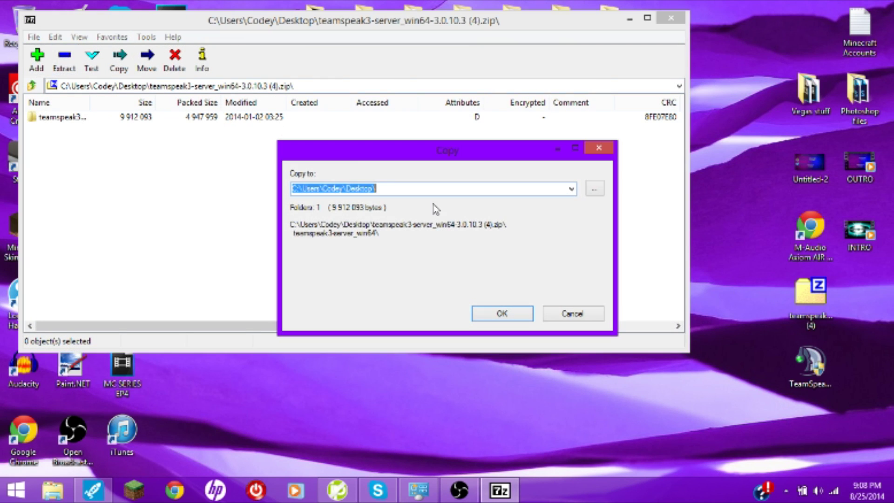
left_click(507, 316)
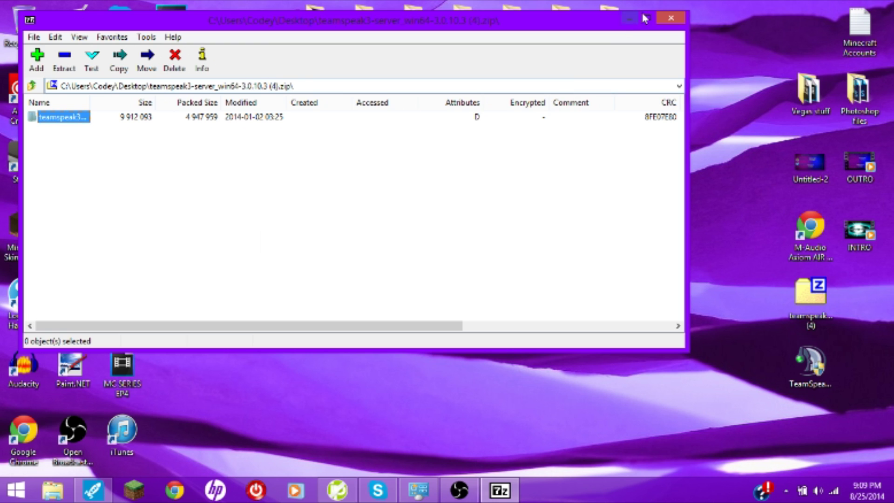
left_click(671, 18)
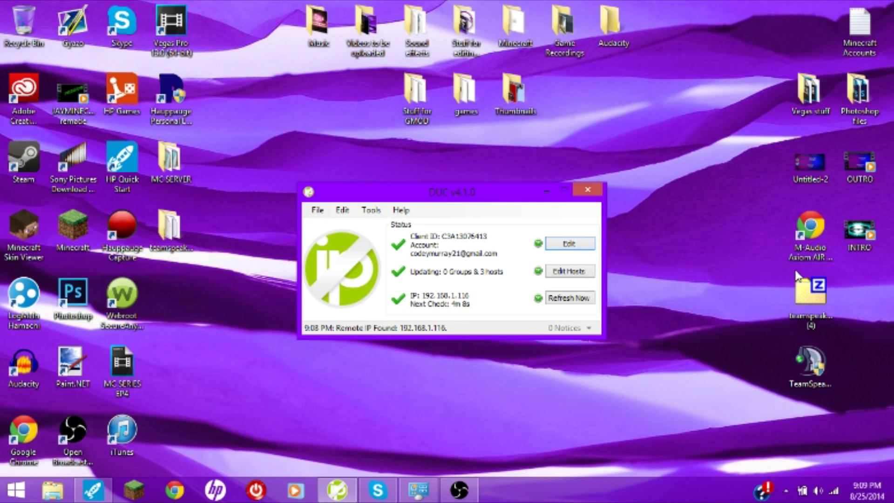
- Delete the zip and place the client installer beside the teamspeak3-server_win64 folder
left_click_drag(810, 296, 215, 41)
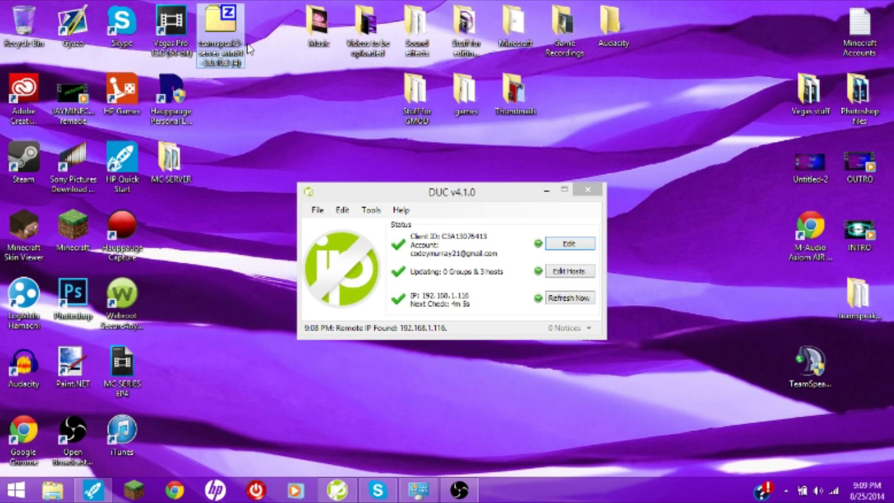
right_click(215, 42)
left_click(279, 285)
left_click_drag(857, 298, 800, 307)
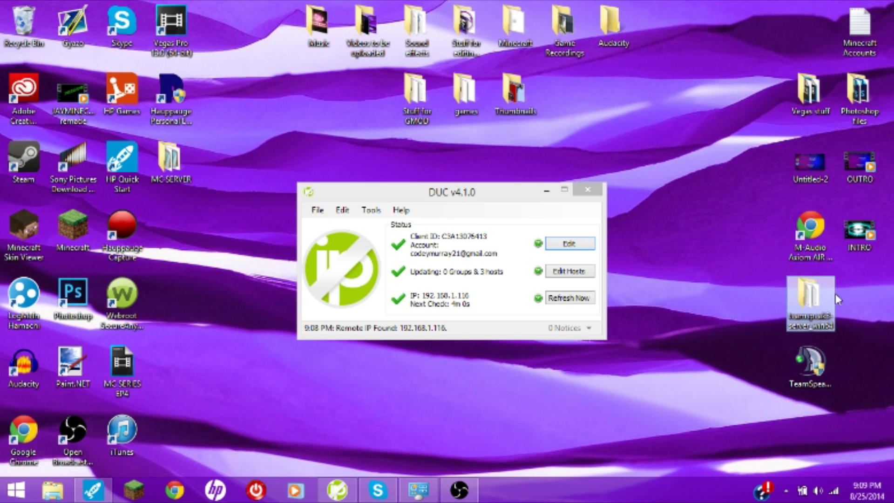
left_click_drag(813, 361, 766, 305)
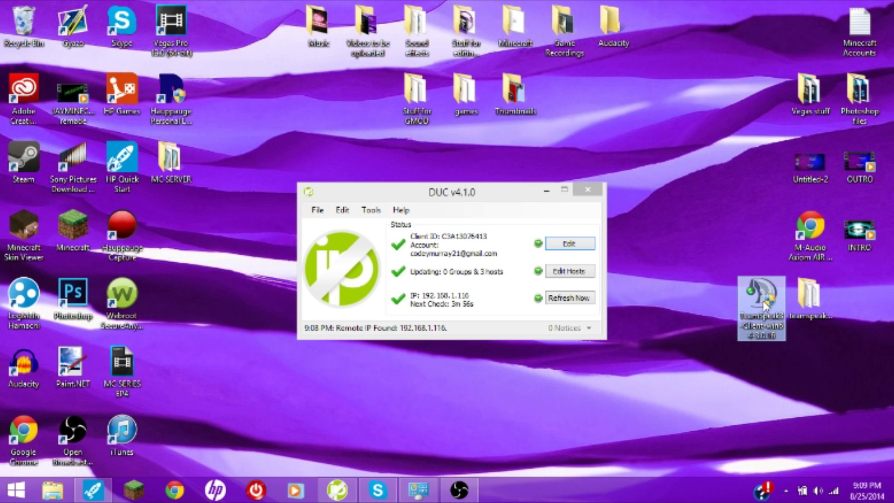
- Open the teamspeak3-server_win64 folder and launch the TeamSpeak 3 Client installer with admin approval
double_click(809, 295)
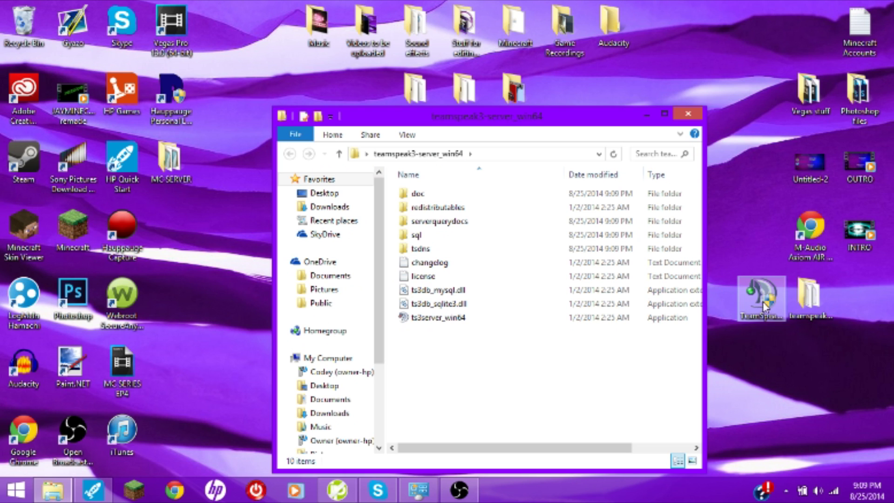
double_click(759, 305)
left_click_drag(496, 122, 221, 17)
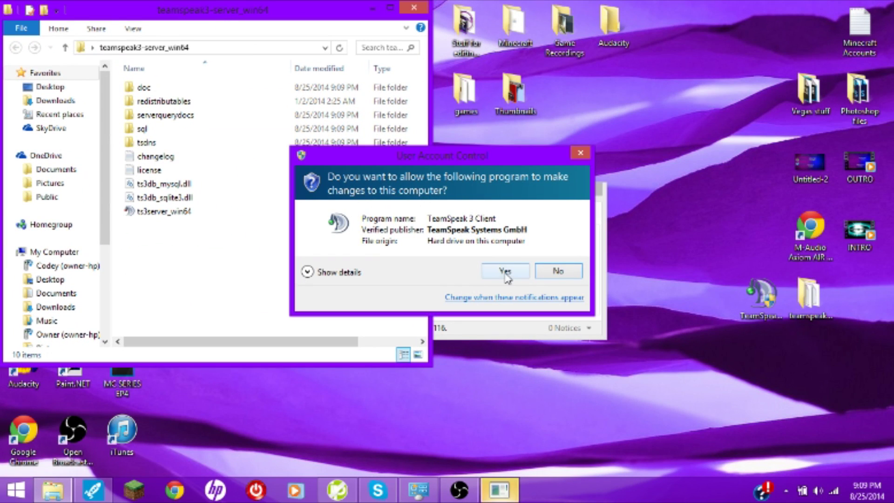
left_click(506, 275)
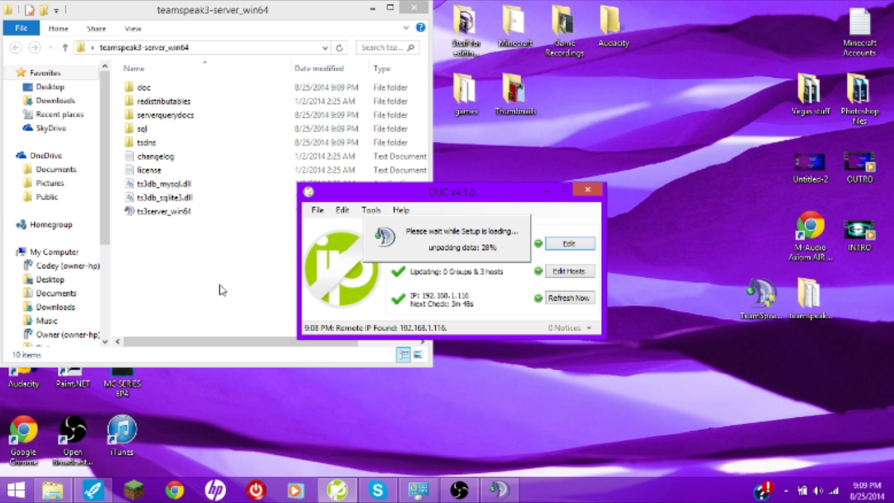
left_click(148, 298)
left_click(518, 203)
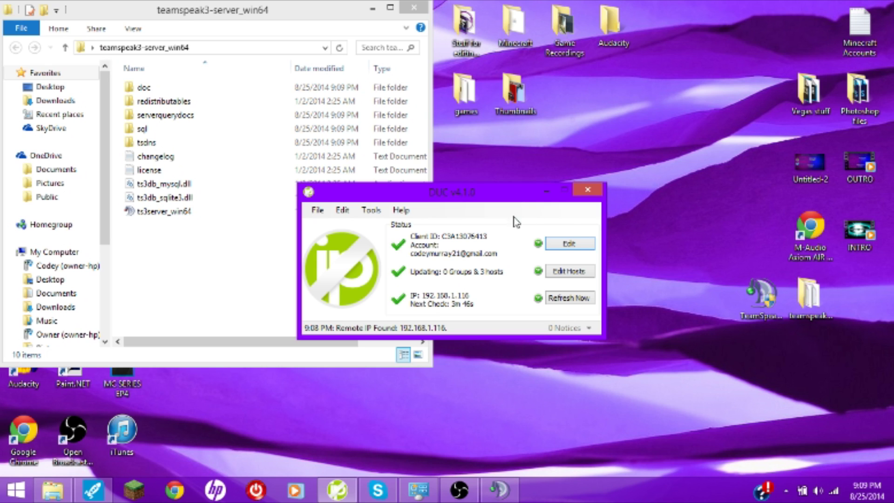
left_click(587, 189)
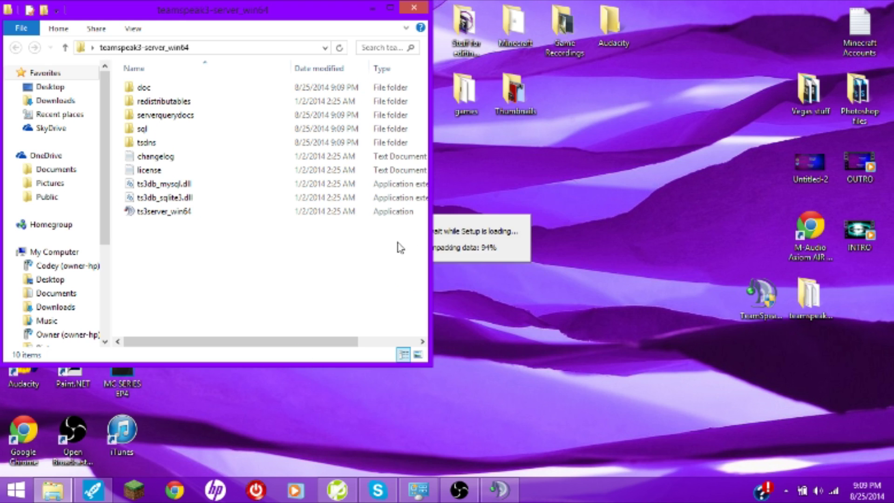
- Install for everyone in the default folder, skipping Overwolf and Start Menu shortcuts
left_click(519, 350)
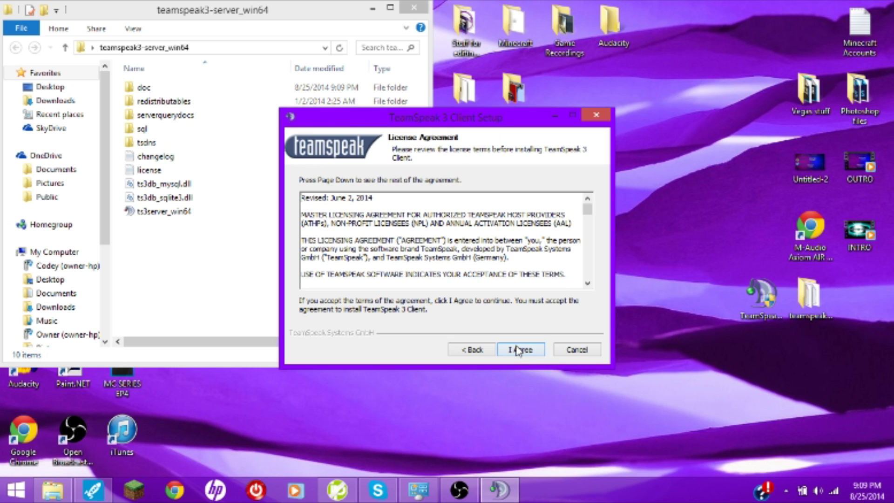
left_click(519, 349)
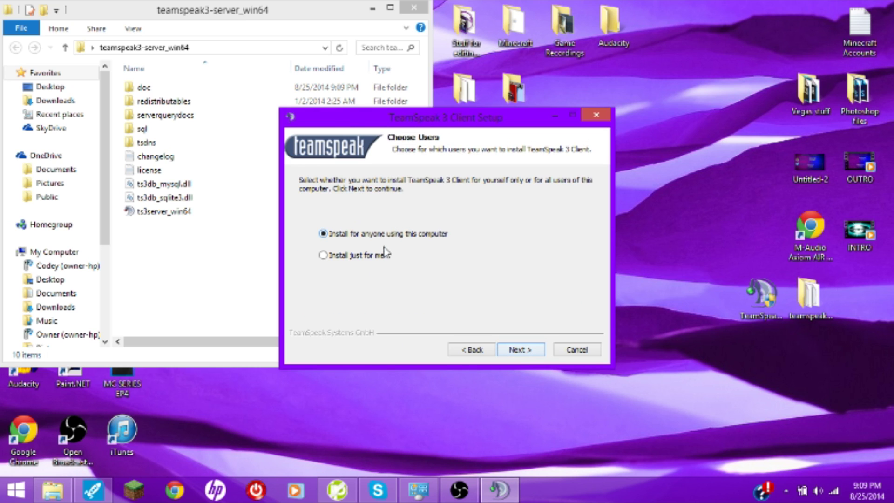
left_click(528, 352)
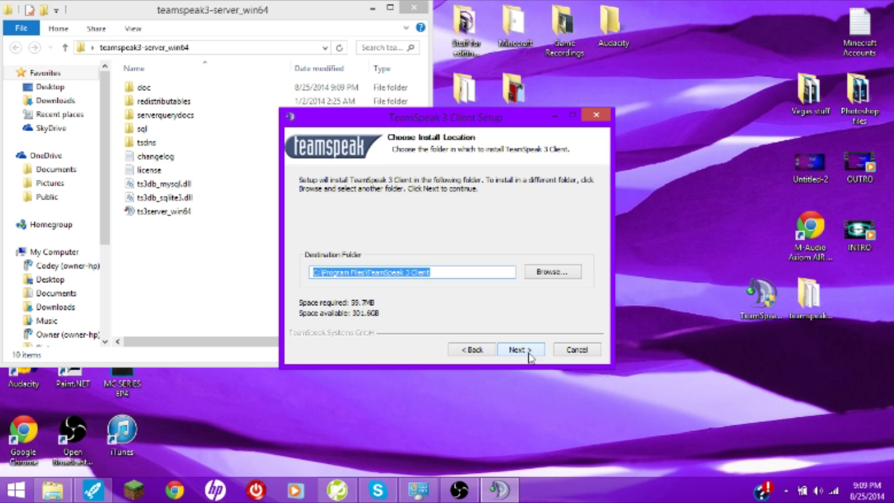
left_click(539, 353)
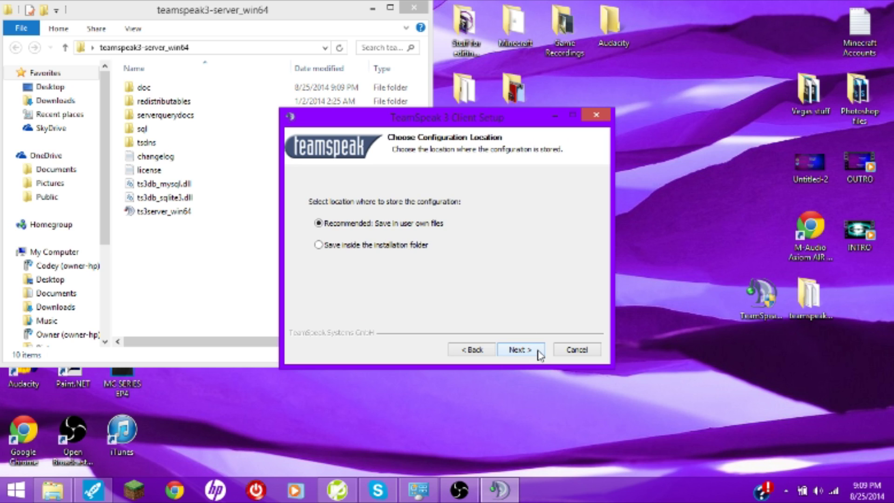
left_click(540, 355)
left_click(540, 356)
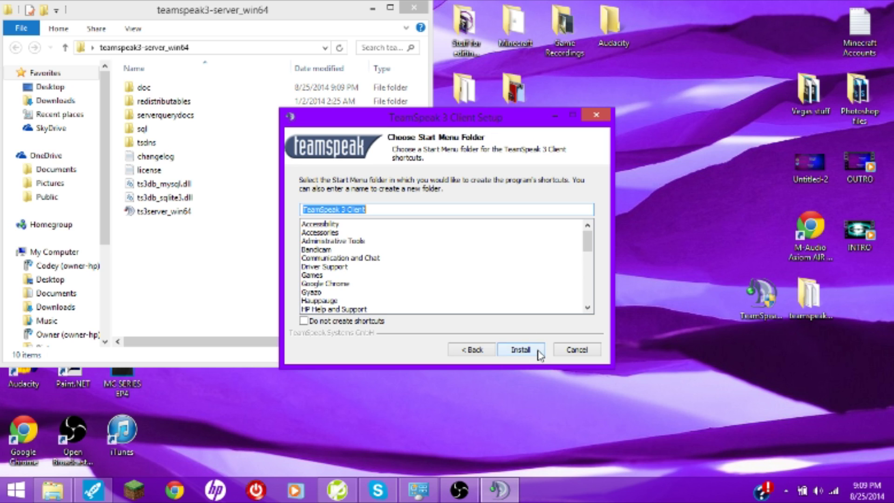
left_click(372, 322)
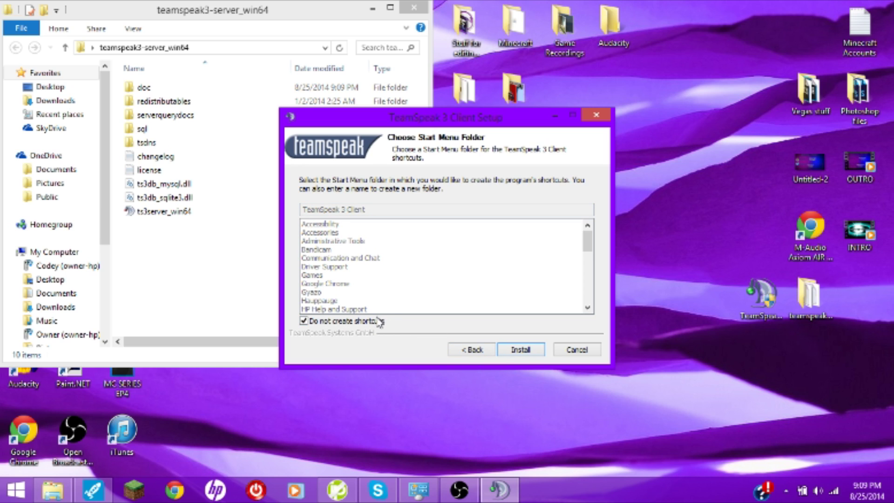
left_click(523, 354)
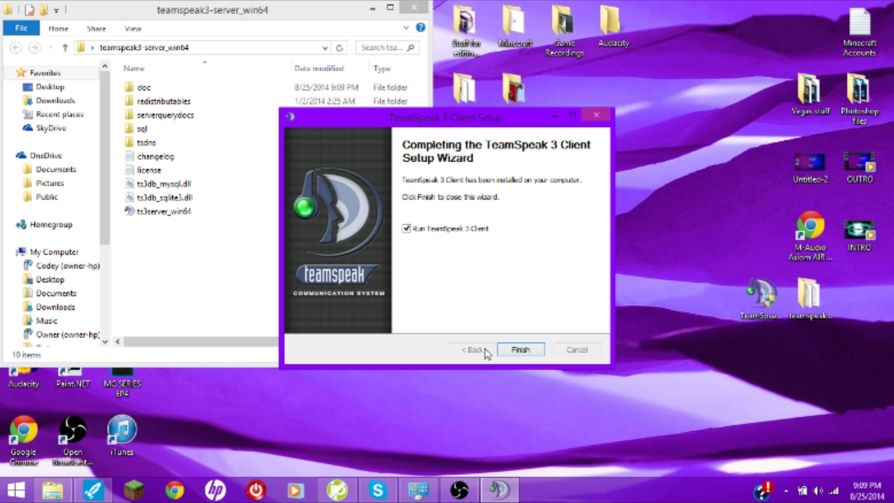
- Arrange the Explorer and TeamSpeak windows and run ts3server_win64 from the server folder
left_click_drag(219, 11, 515, 70)
left_click_drag(768, 293, 28, 26)
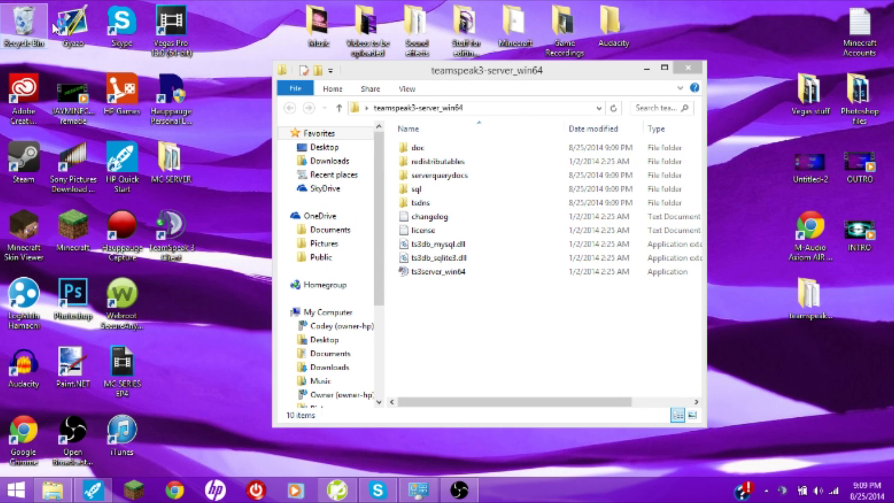
left_click_drag(535, 73, 260, 27)
left_click_drag(452, 73, 727, 22)
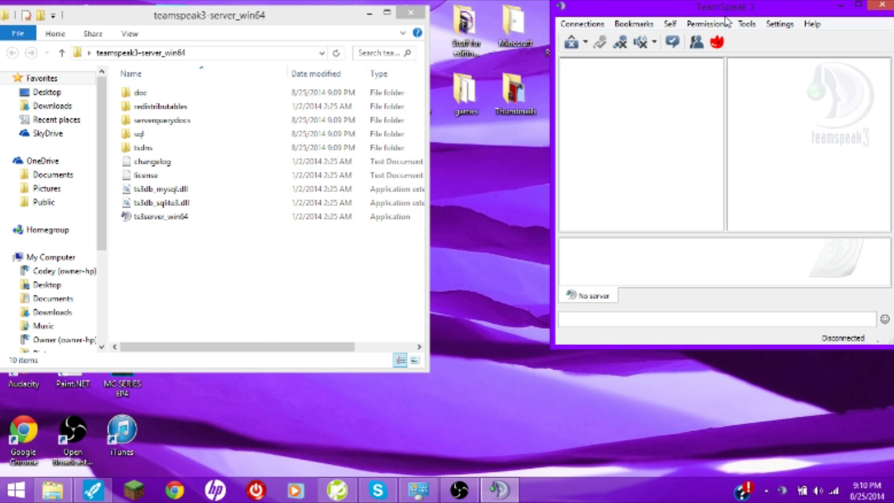
left_click(183, 223)
left_click(183, 222)
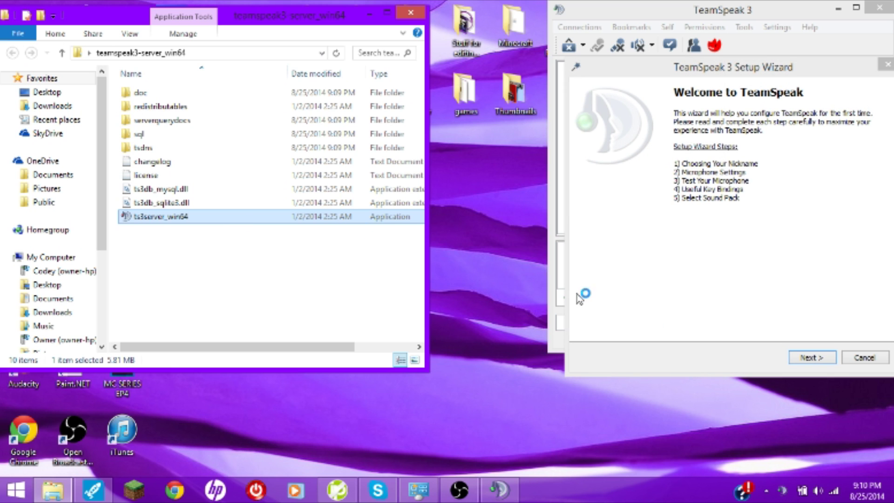
left_click(780, 68)
left_click_drag(780, 69, 454, 45)
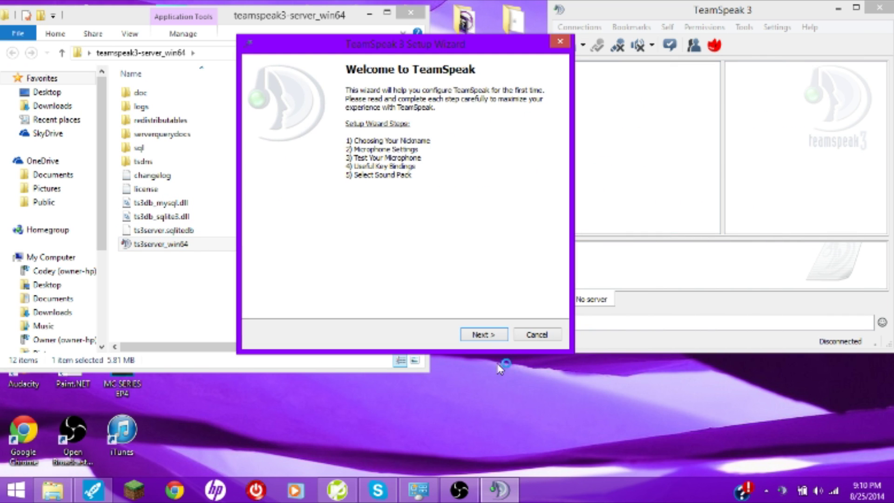
- Enter the user's nickname in the setup wizard and continue
left_click(481, 333)
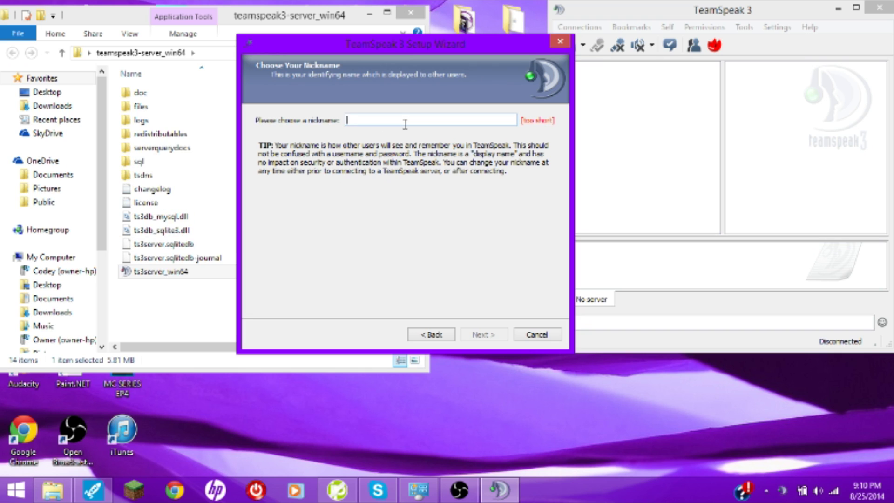
type("Dec")
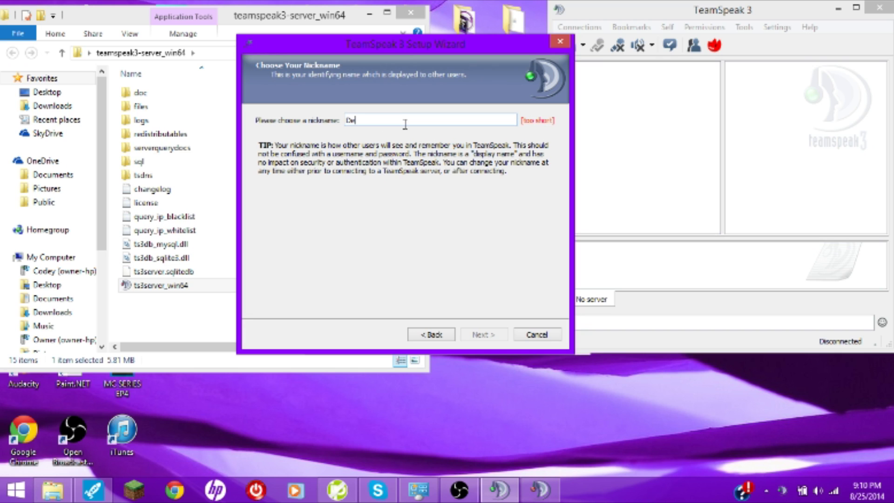
type("ae")
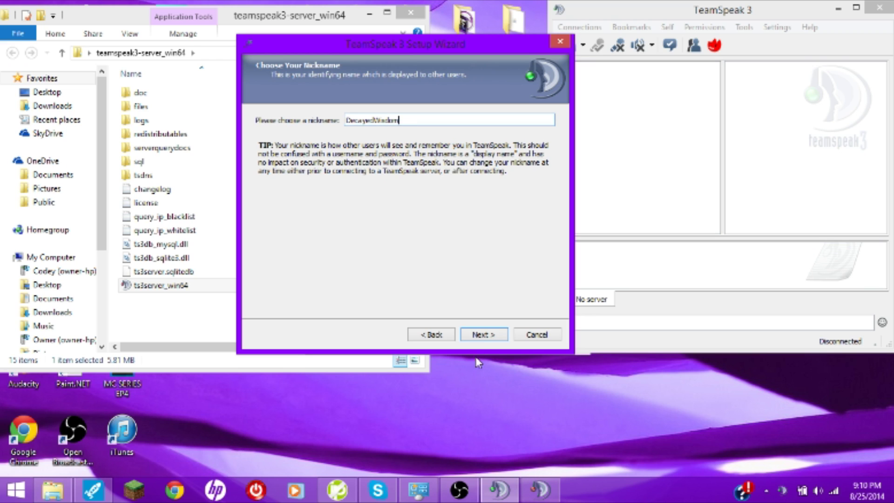
left_click(501, 335)
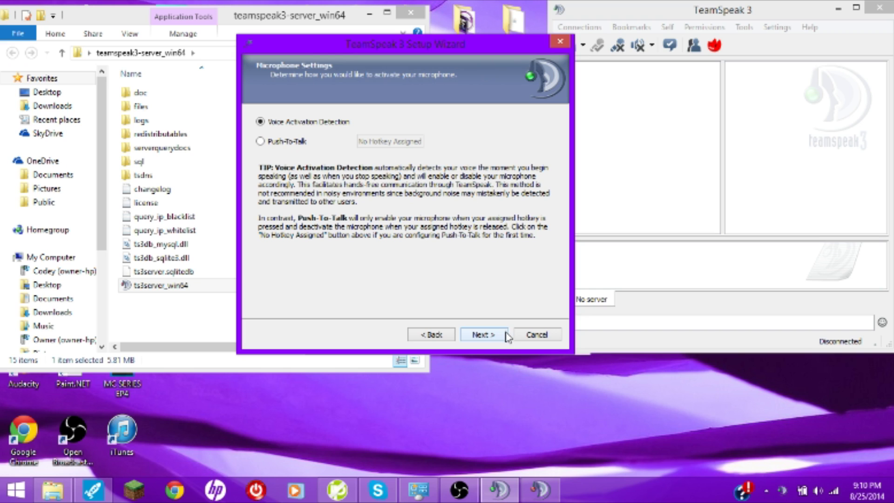
- Try push-to-talk hotkeys, then settle on Voice Activation Detection for the microphone
left_click(269, 142)
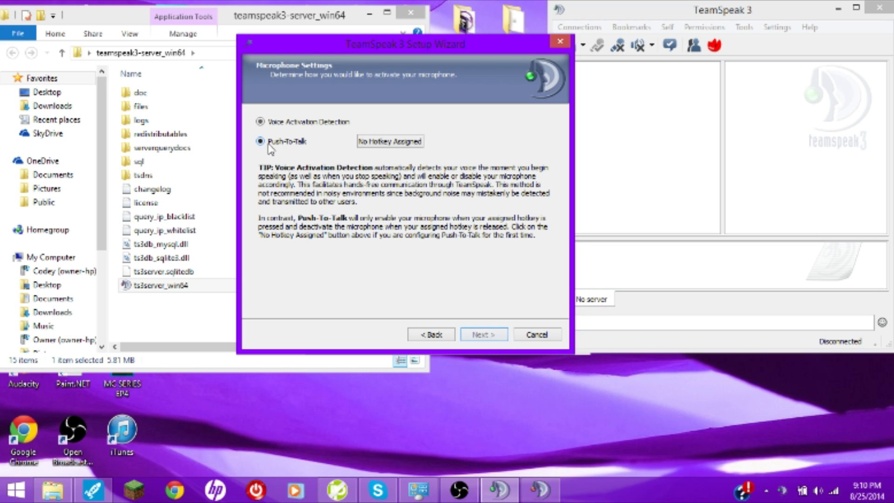
left_click(411, 145)
key("k+u+y+b")
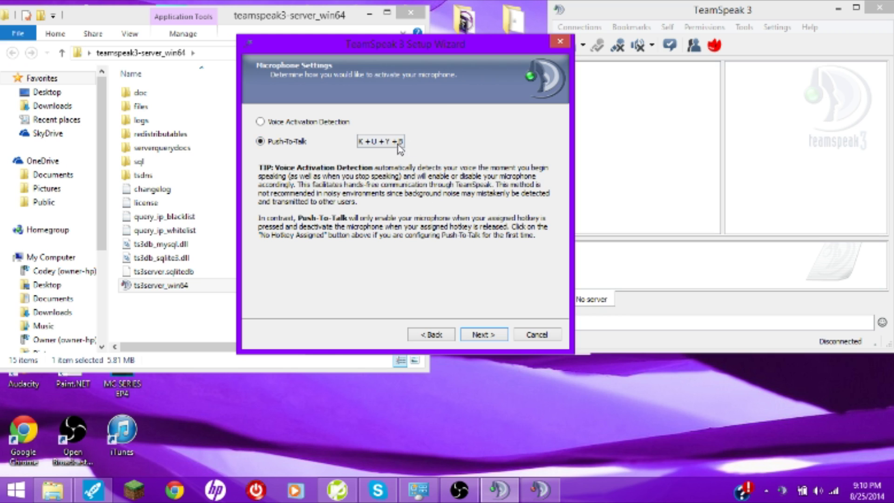
left_click(377, 148)
left_click(374, 148)
left_click(285, 123)
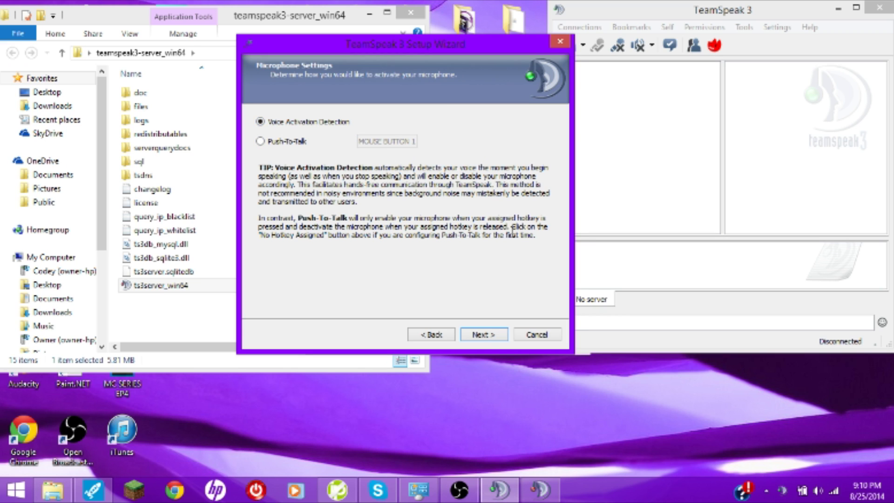
left_click(484, 335)
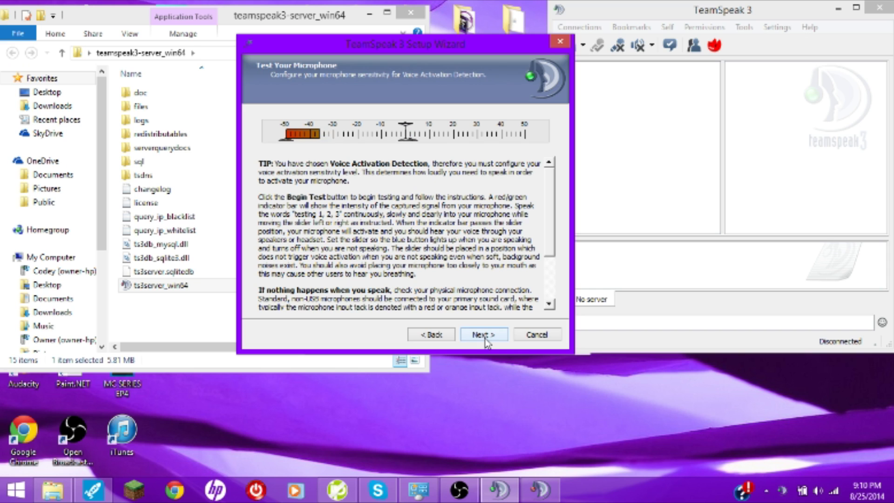
- Skip the microphone test and mute key bindings, keeping the default female sound pack
left_click(501, 334)
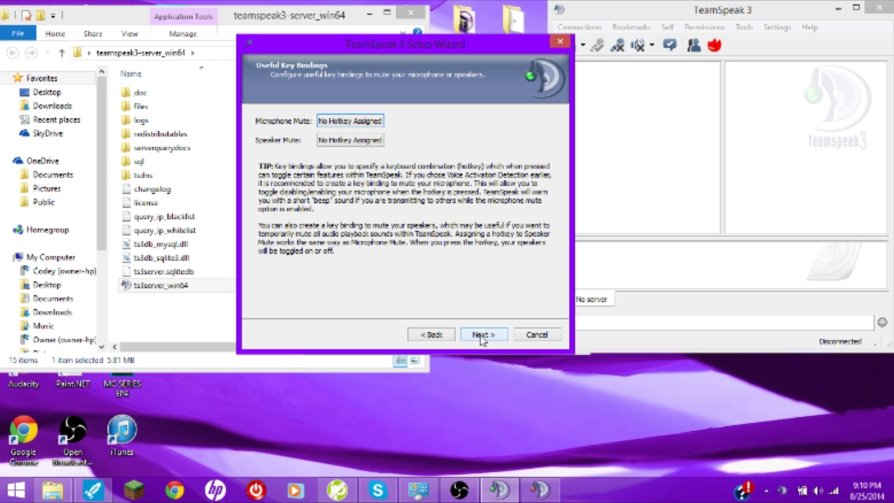
left_click(496, 340)
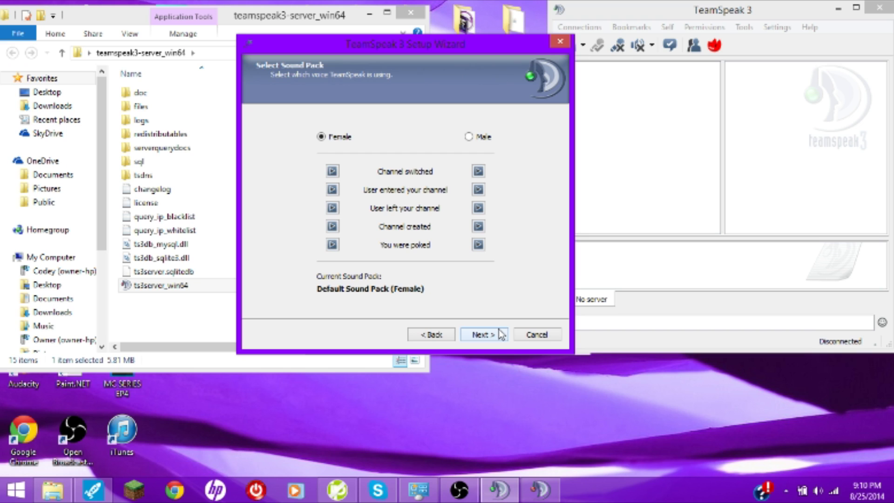
left_click(502, 335)
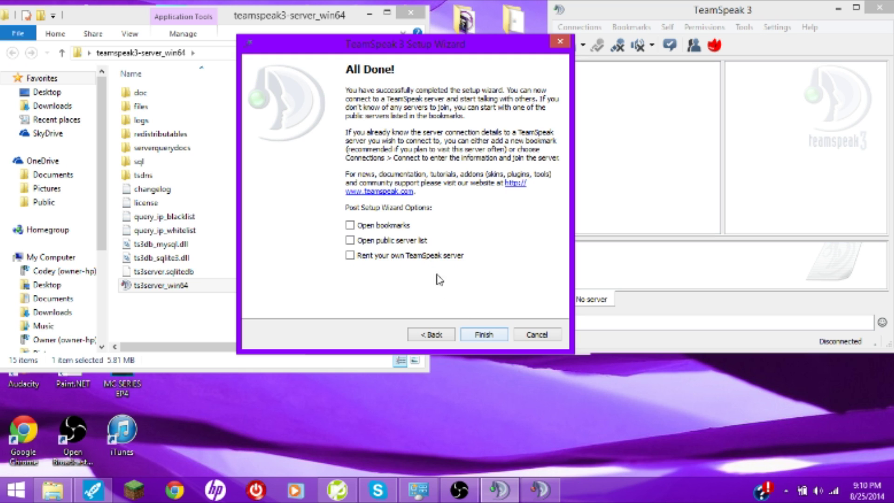
- Finish setup with Open public server list ticked, then close the rental page and server list
left_click(411, 240)
left_click(396, 254)
left_click(476, 332)
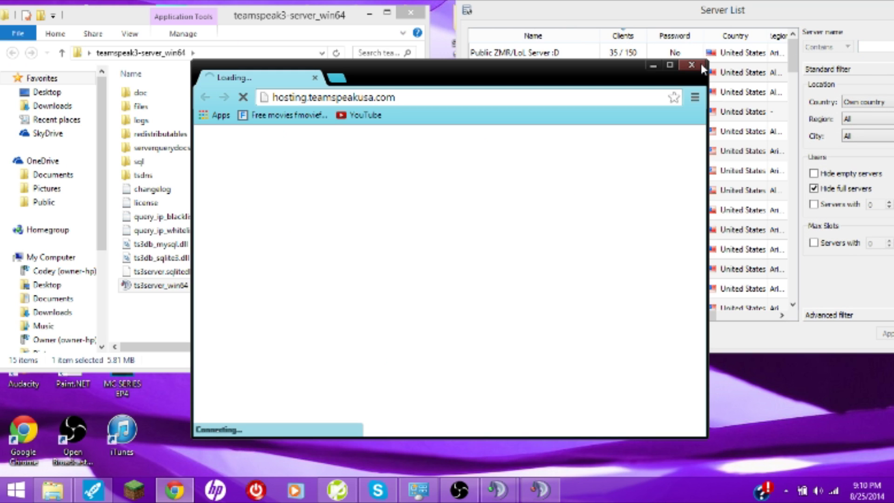
left_click(701, 64)
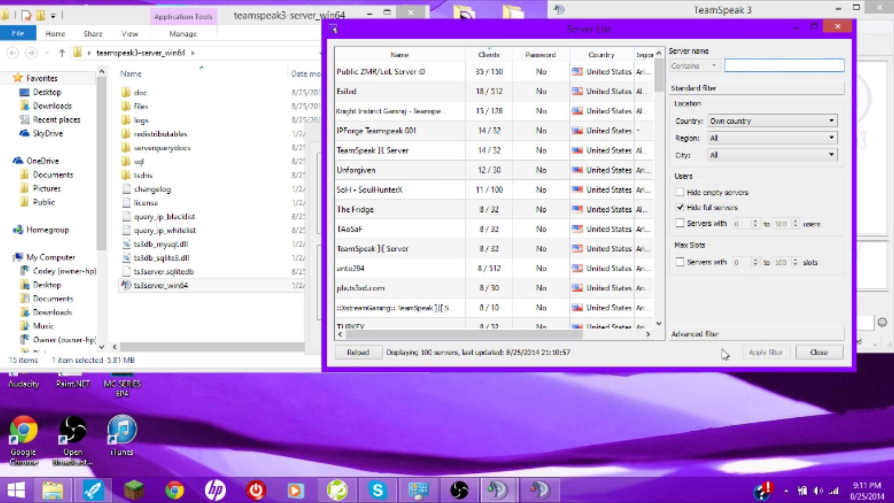
left_click(808, 353)
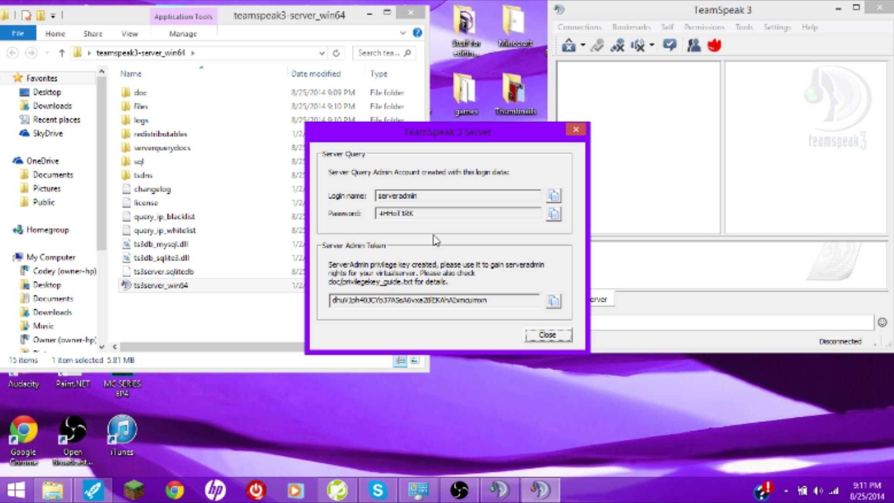
- Connect via Connections > Connect to the server address 'localhost'
left_click_drag(463, 136, 318, 98)
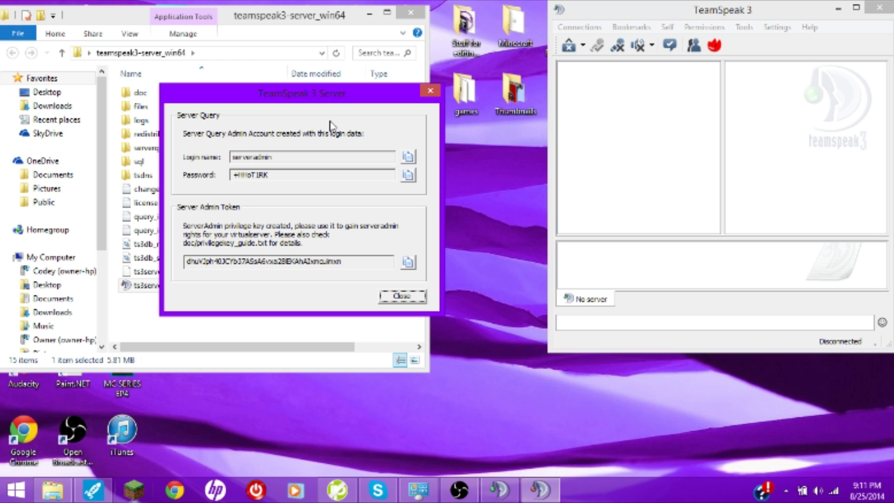
left_click(579, 27)
left_click(590, 43)
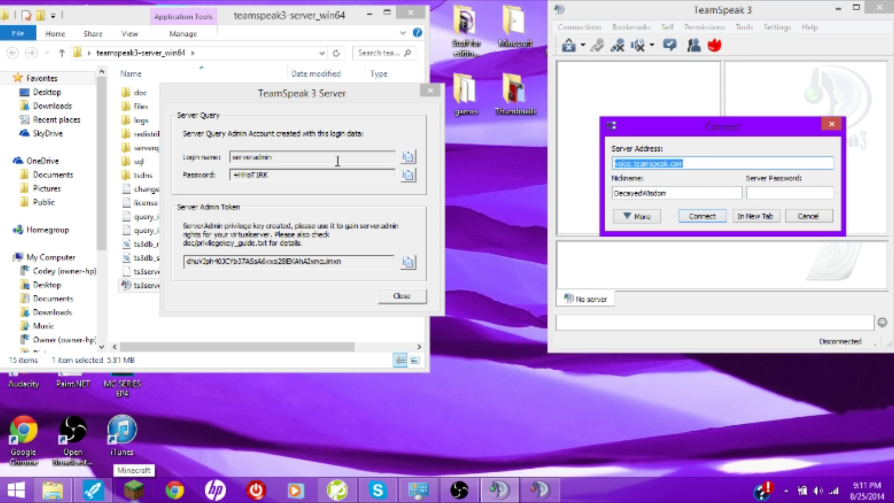
type("loca")
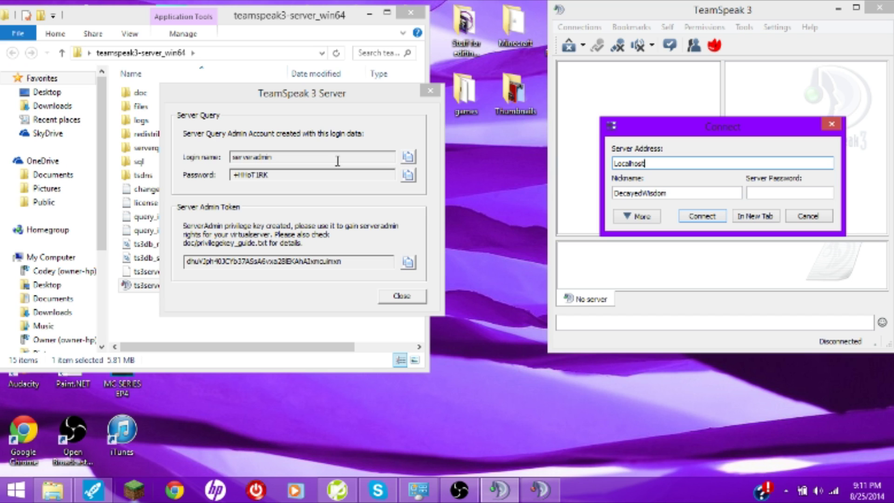
type("lhost")
key("Return")
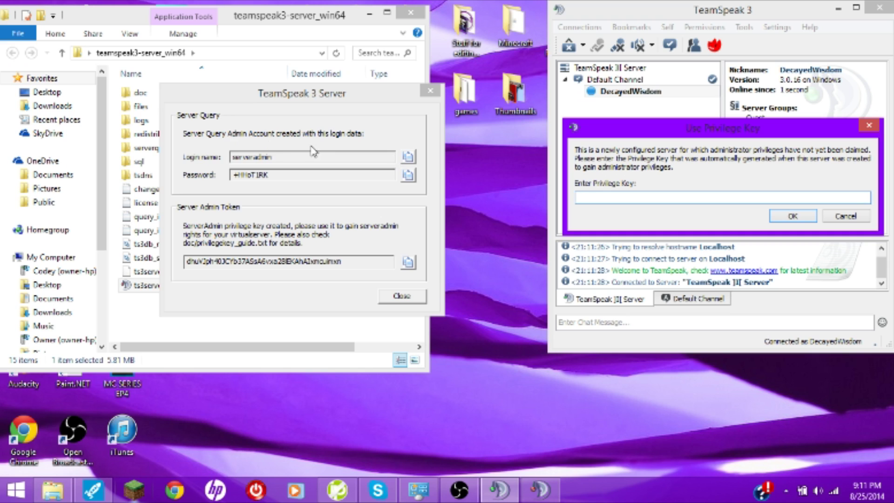
- Copy the ServerAdmin token into the privilege key field
left_click(275, 156)
left_click(673, 172)
double_click(355, 264)
left_click(355, 264)
left_click_drag(355, 264, 186, 262)
right_click(353, 262)
left_click(384, 304)
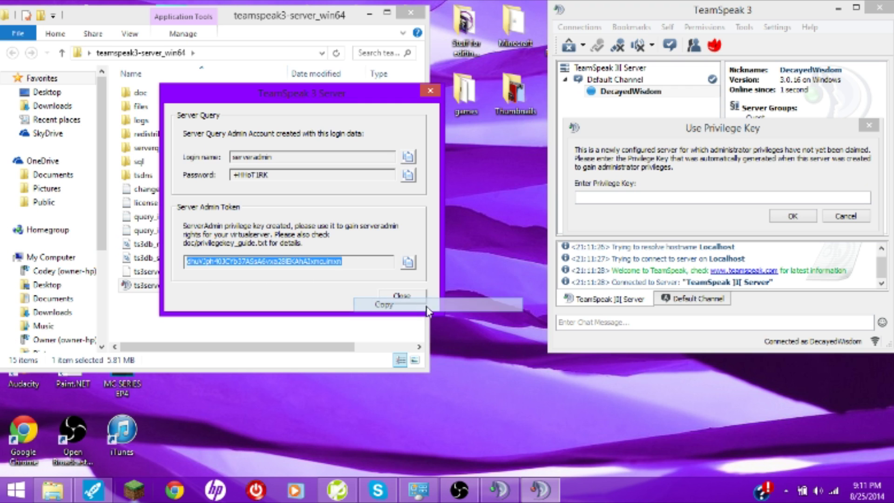
left_click(588, 197)
right_click(603, 198)
left_click(624, 294)
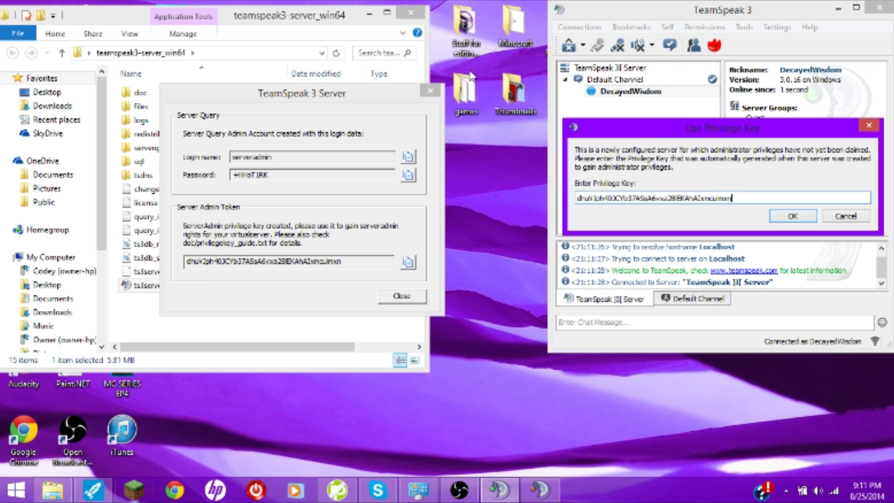
- Create a New Text Document on the desktop and open it
left_click(371, 23)
left_click(371, 21)
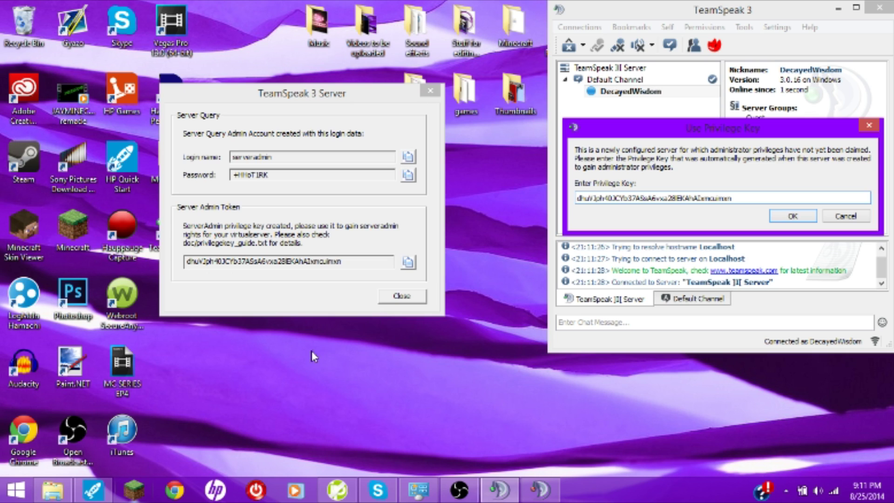
right_click(311, 347)
left_click(210, 416)
right_click(216, 416)
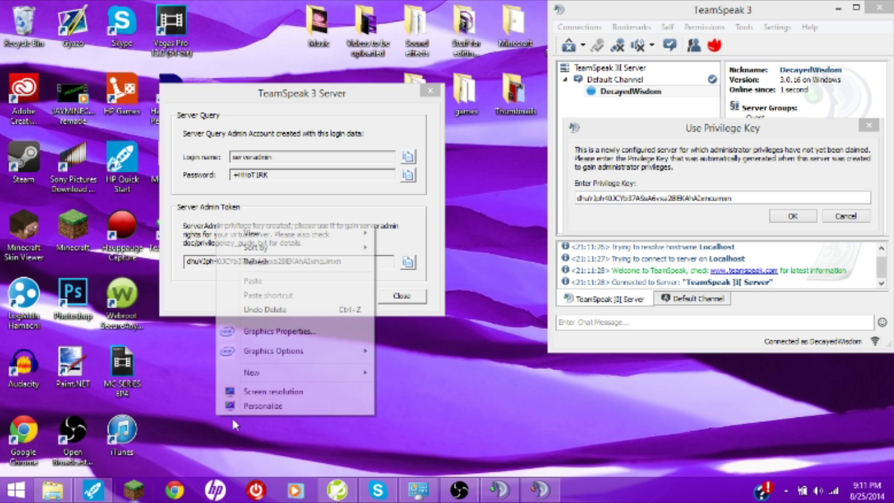
mouse_move(319, 381)
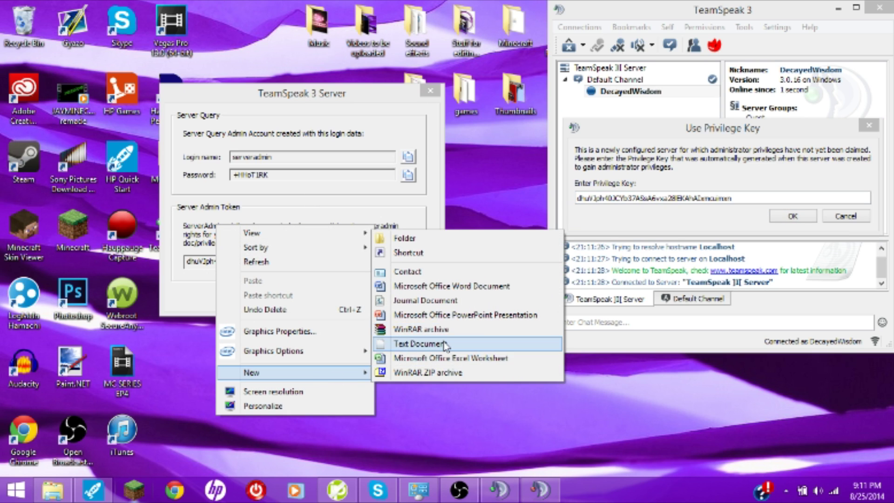
left_click(437, 344)
double_click(228, 434)
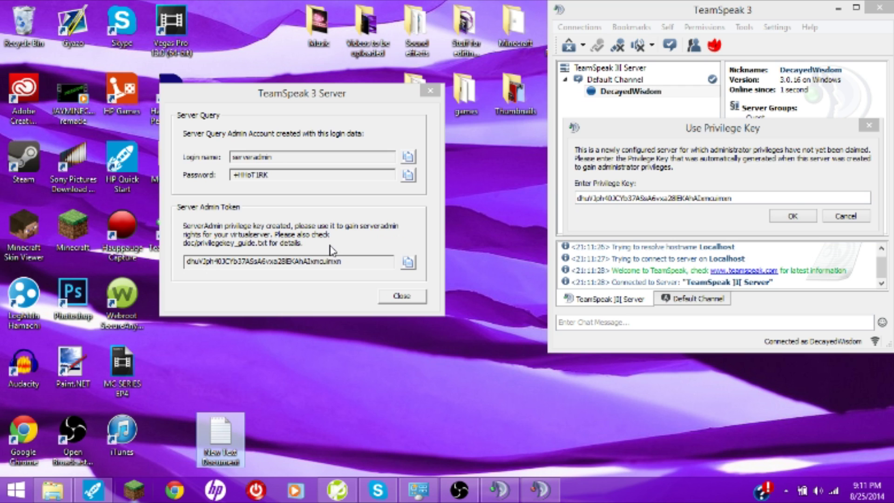
- Copy the query login name into the text file
left_click_drag(331, 78, 550, 75)
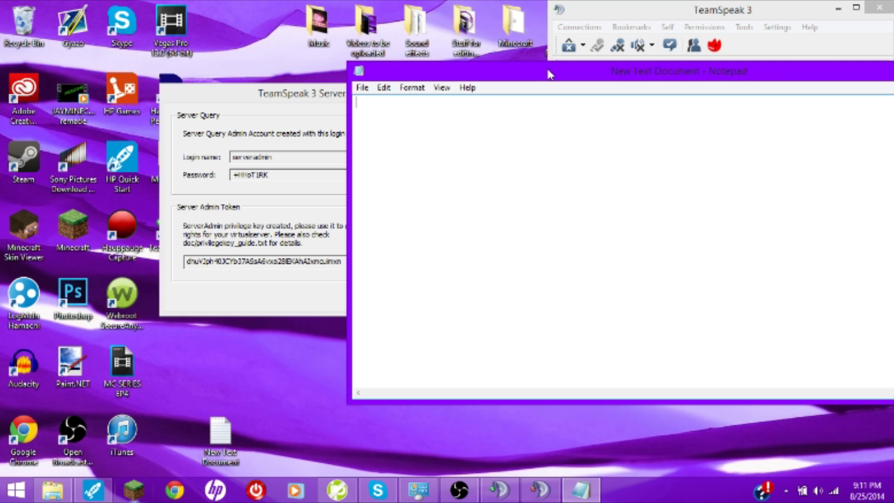
double_click(251, 155)
right_click(302, 154)
left_click(365, 199)
right_click(503, 136)
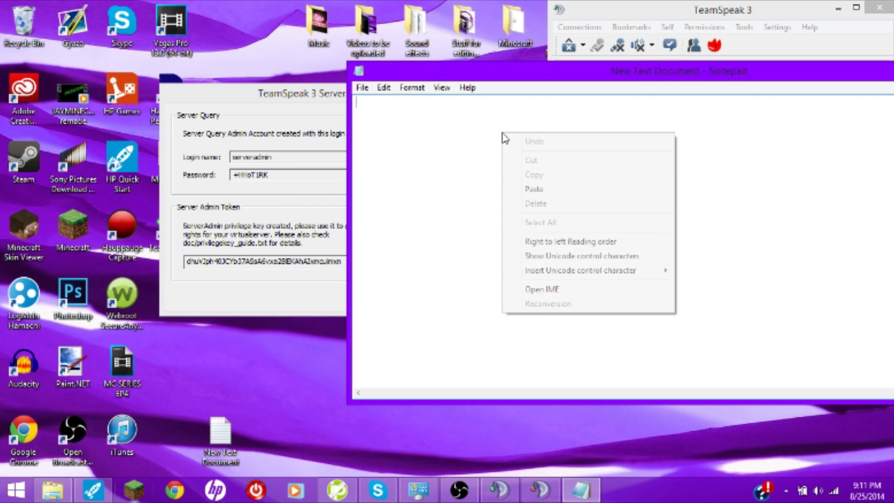
left_click(556, 190)
- Add the query password and the admin token on the next lines of the text file
double_click(281, 174)
right_click(281, 173)
left_click(322, 215)
left_click(473, 125)
key("ctrl+v")
left_click_drag(345, 261, 186, 261)
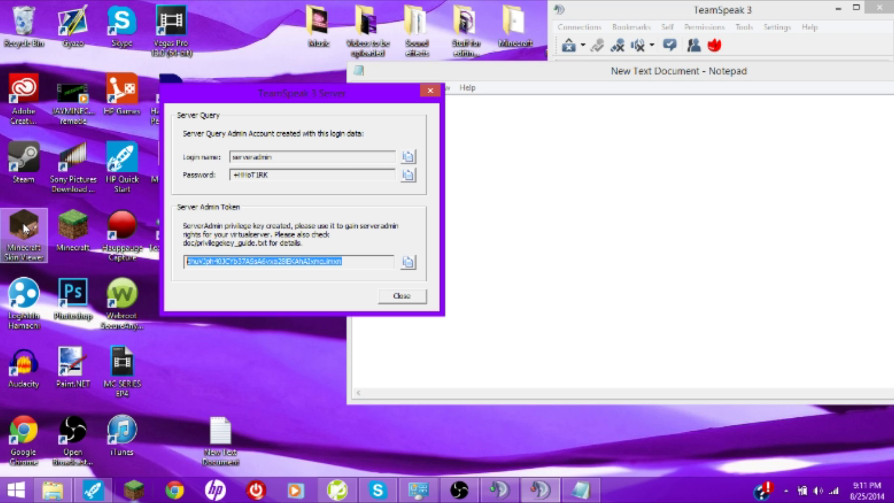
left_click(564, 163)
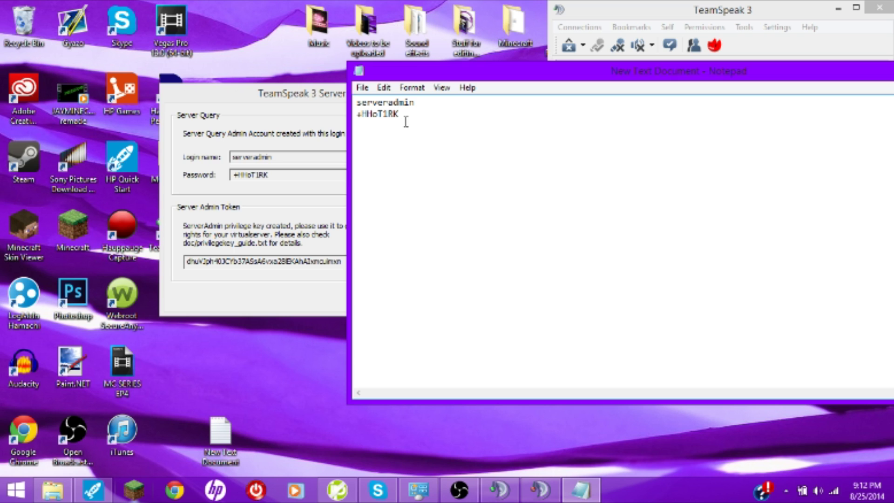
key("ctrl+v")
- Save and close the text file
left_click(383, 88)
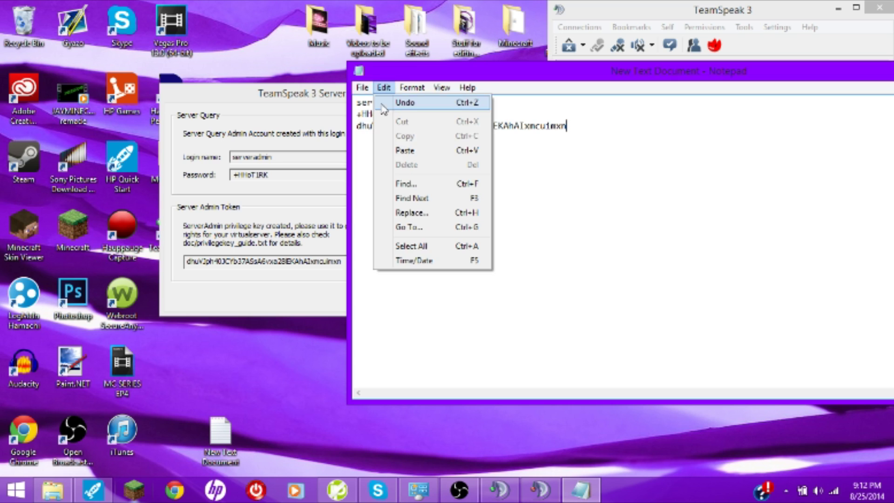
mouse_move(362, 88)
left_click(373, 135)
left_click_drag(843, 82, 636, 82)
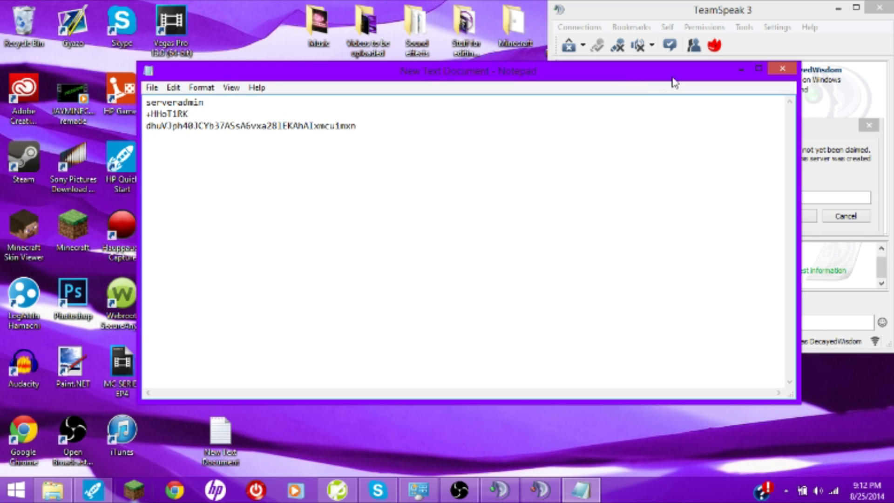
left_click(787, 68)
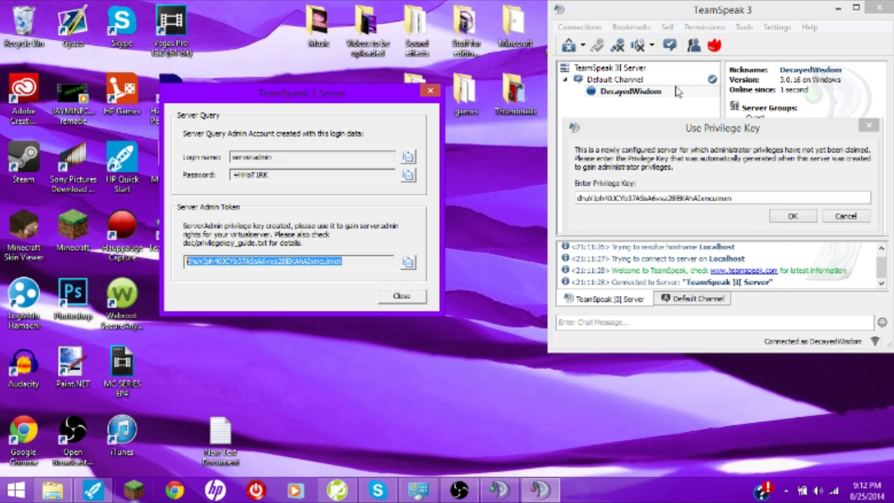
- Dismiss the credentials dialog and confirm the privilege key
left_click(410, 298)
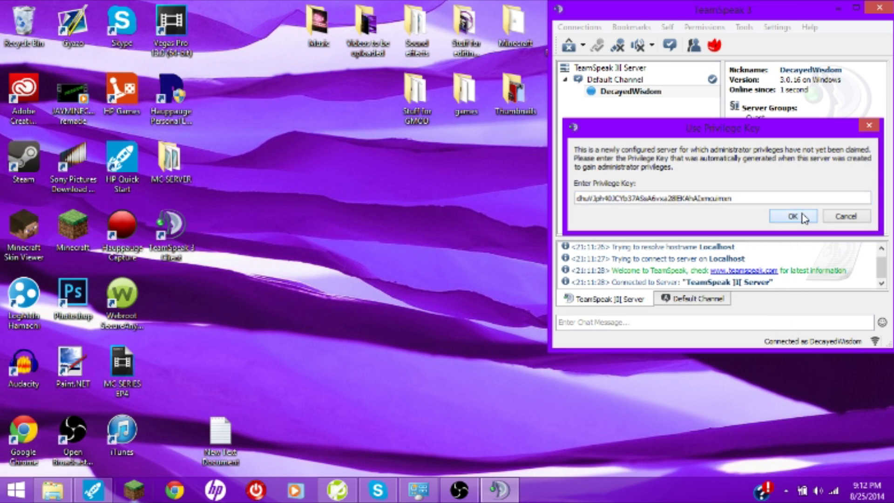
left_click(798, 217)
left_click(723, 200)
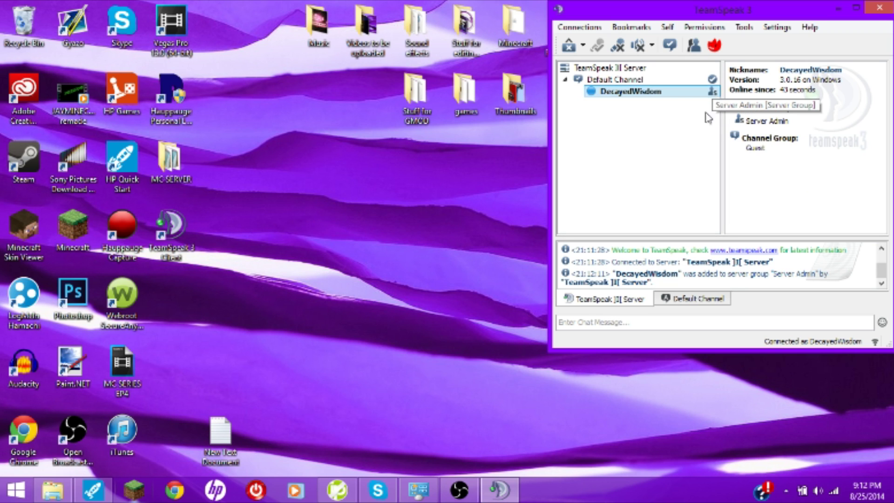
- Centre the TeamSpeak window and move the New Text Document icon under MC SERVER
mouse_move(780, 13)
left_mouse_down()
mouse_move(490, 98)
mouse_move(431, 99)
mouse_move(684, 12)
mouse_move(786, 15)
left_mouse_up()
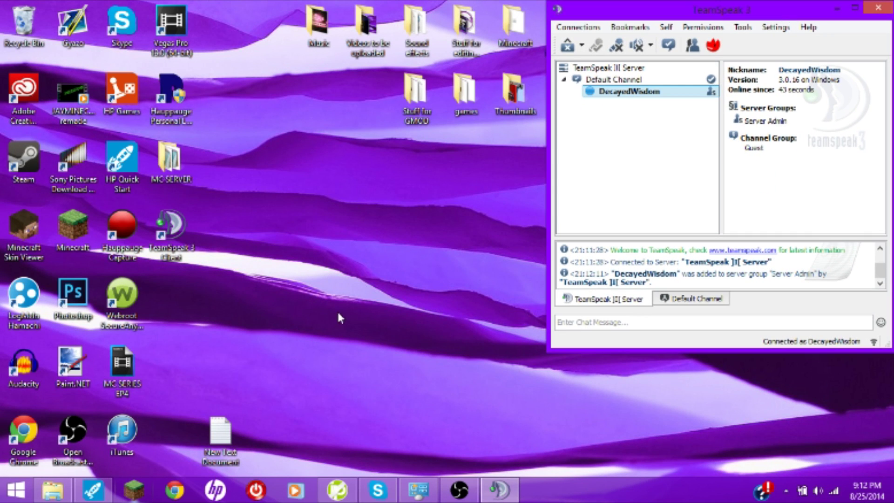
left_click_drag(221, 435, 174, 303)
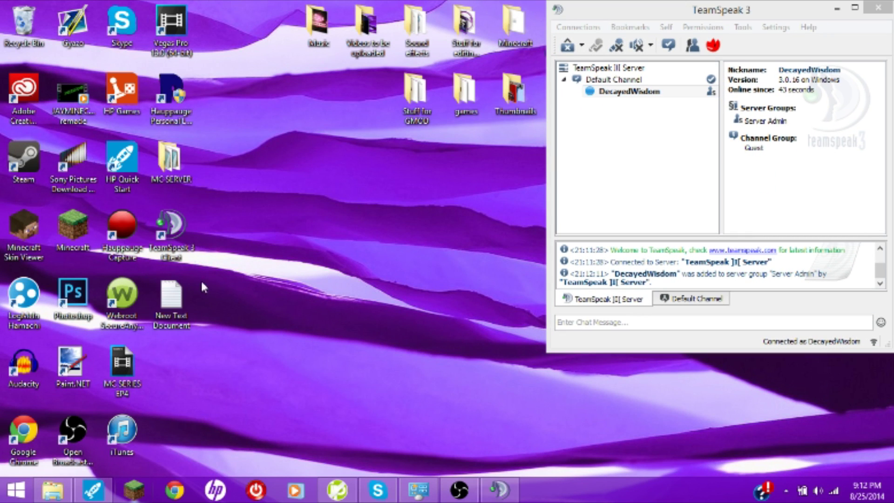
left_click_drag(773, 10, 518, 36)
- Send a ts3server_win64 shortcut to the desktop and minimize the server folder
double_click(808, 295)
left_click(214, 290)
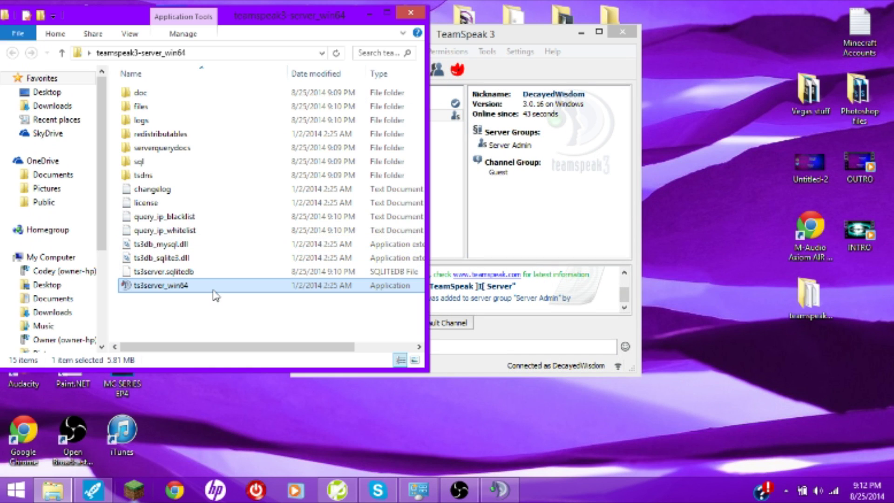
right_click(216, 295)
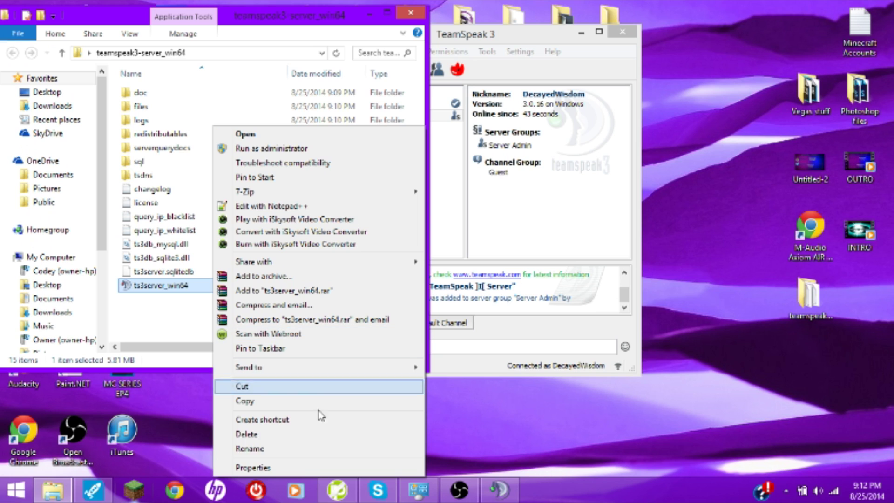
mouse_move(294, 369)
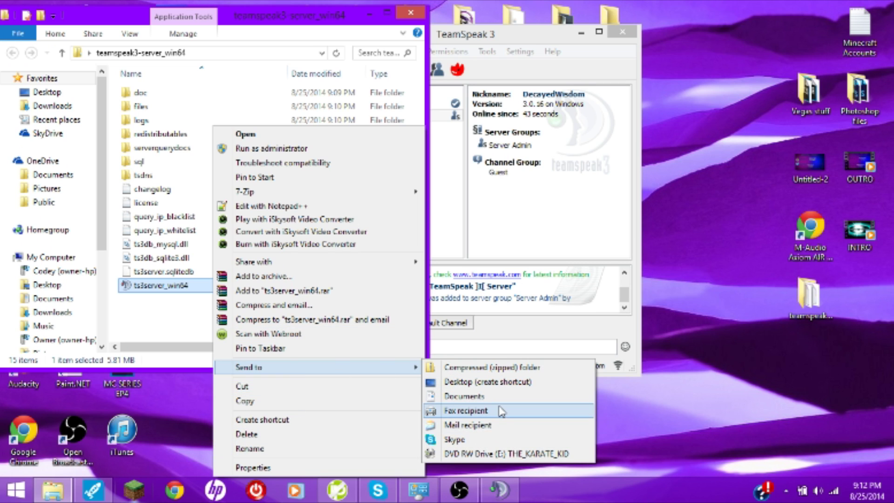
left_click(494, 383)
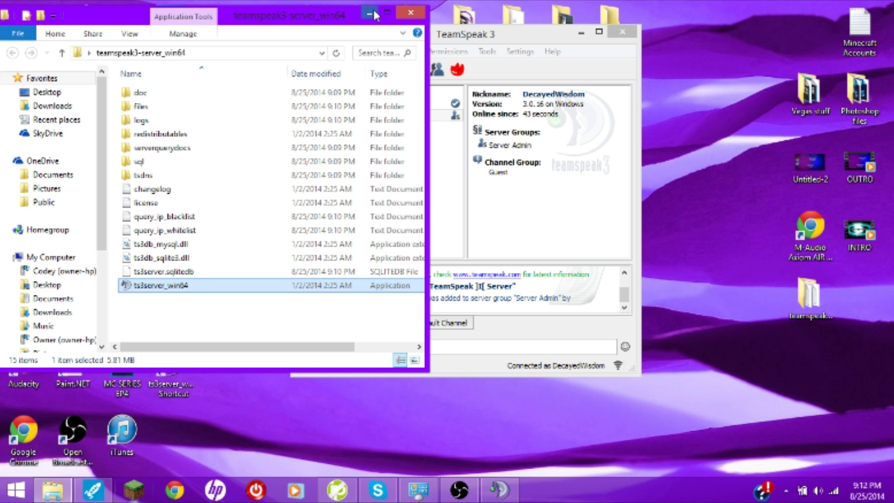
left_click(371, 13)
left_click(258, 401)
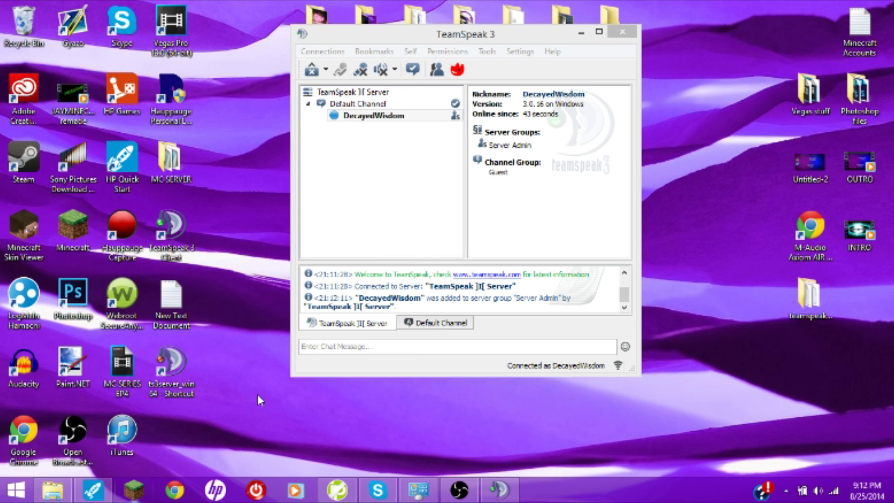
- Search %appdata% and open the Roaming folder
mouse_move(890, 4)
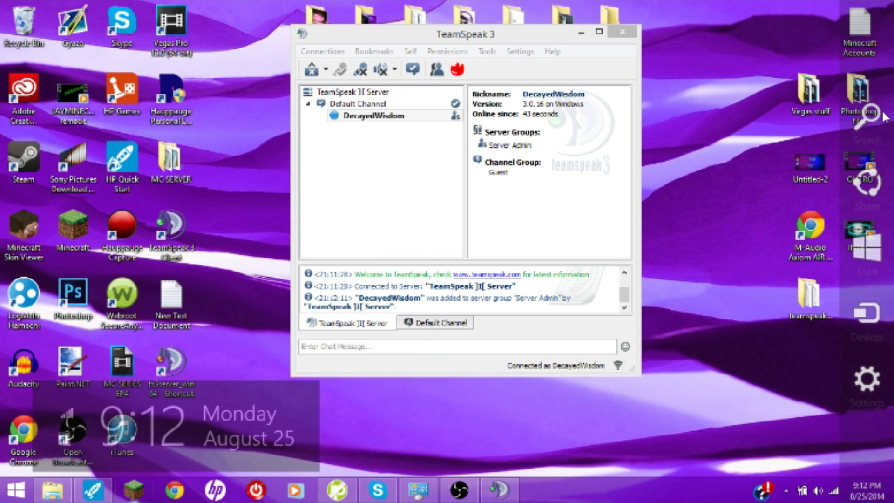
left_click(883, 116)
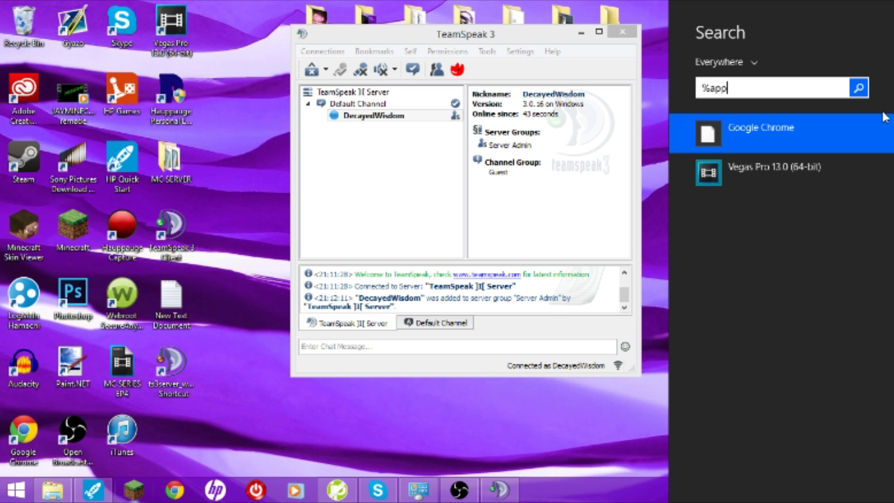
type("ta%")
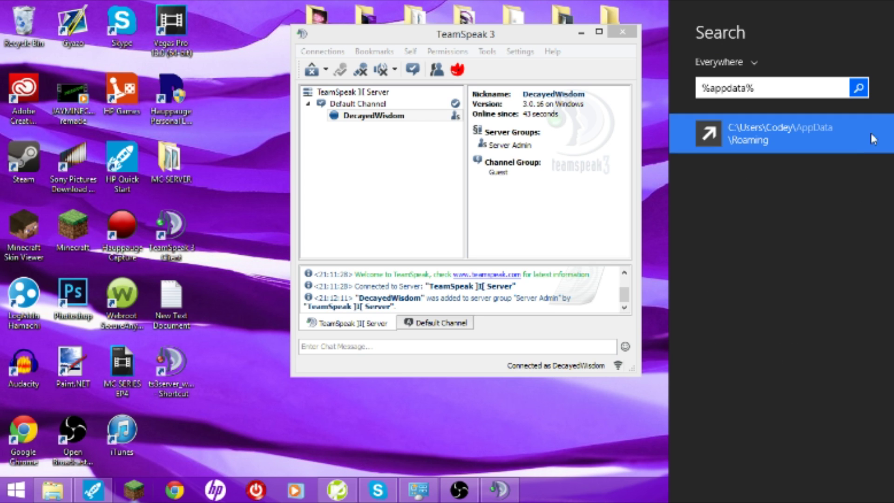
left_click(818, 125)
left_click_drag(437, 124, 444, 172)
- Navigate Microsoft > Windows > Start Menu > Programs > Startup
double_click(180, 301)
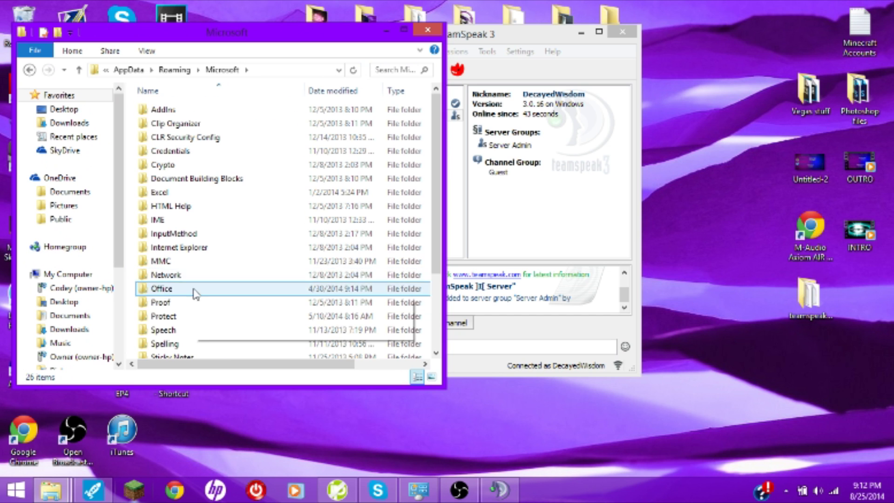
scroll(200, 326, "down", 3)
double_click(202, 326)
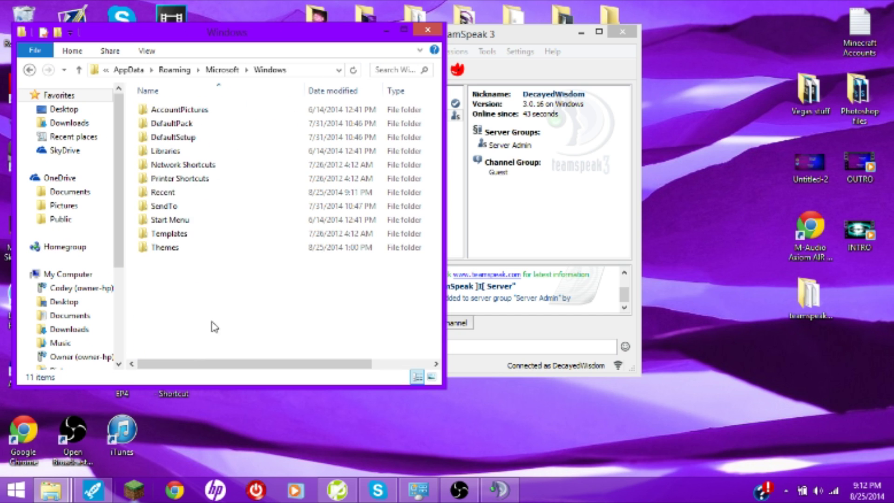
double_click(200, 223)
double_click(206, 111)
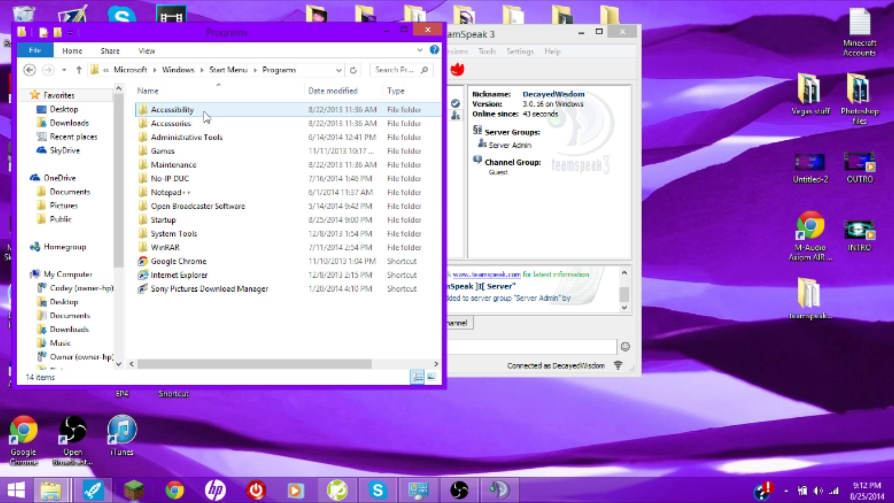
double_click(219, 228)
left_click_drag(247, 38, 235, 10)
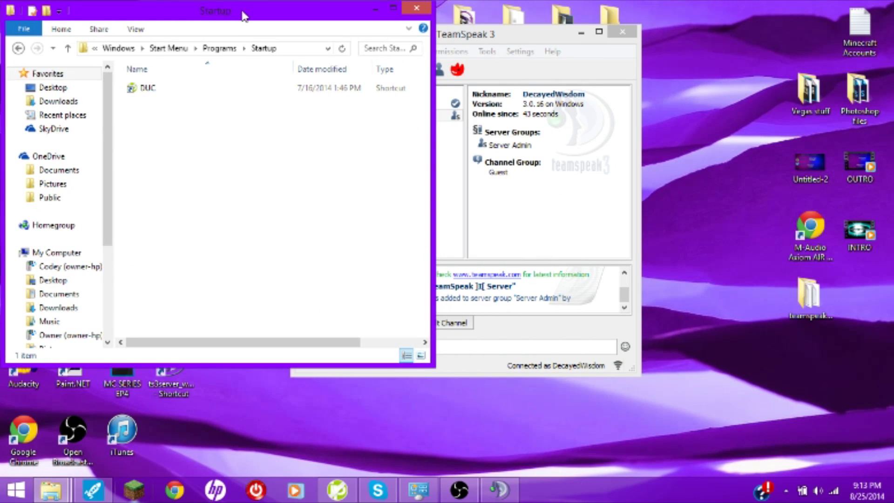